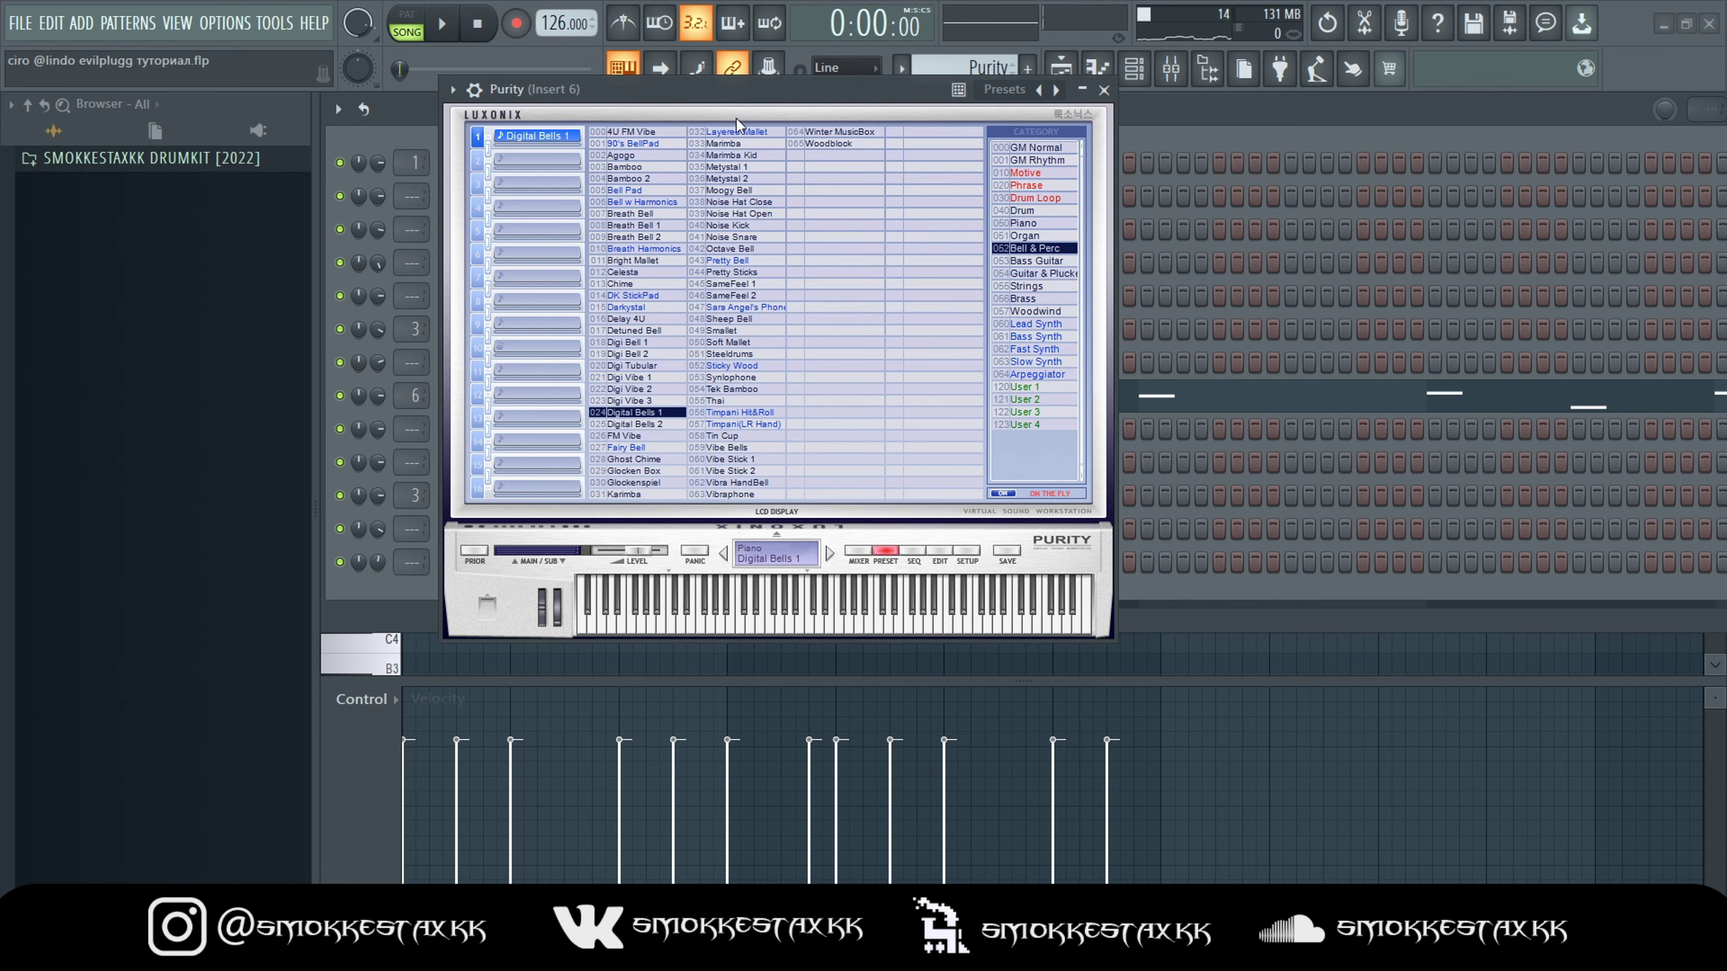
Close the Purity plugin window and play back its melody notes in the piano roll.
drag(704, 100, 746, 252)
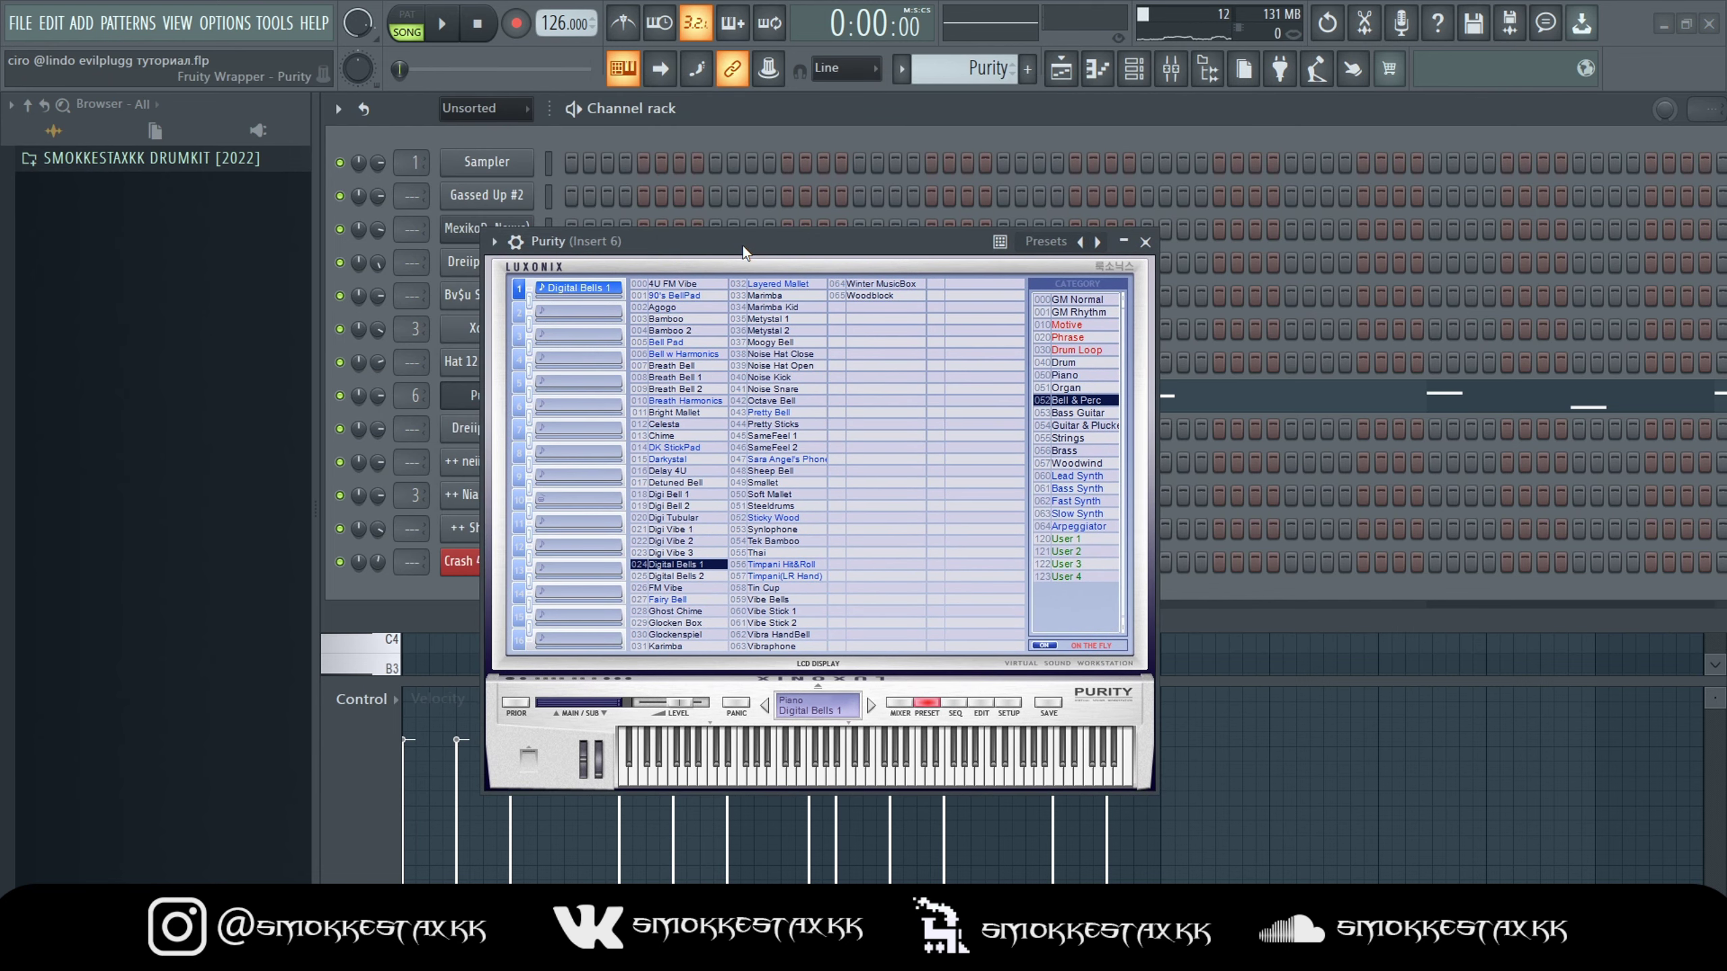
key(Escape)
key(F7)
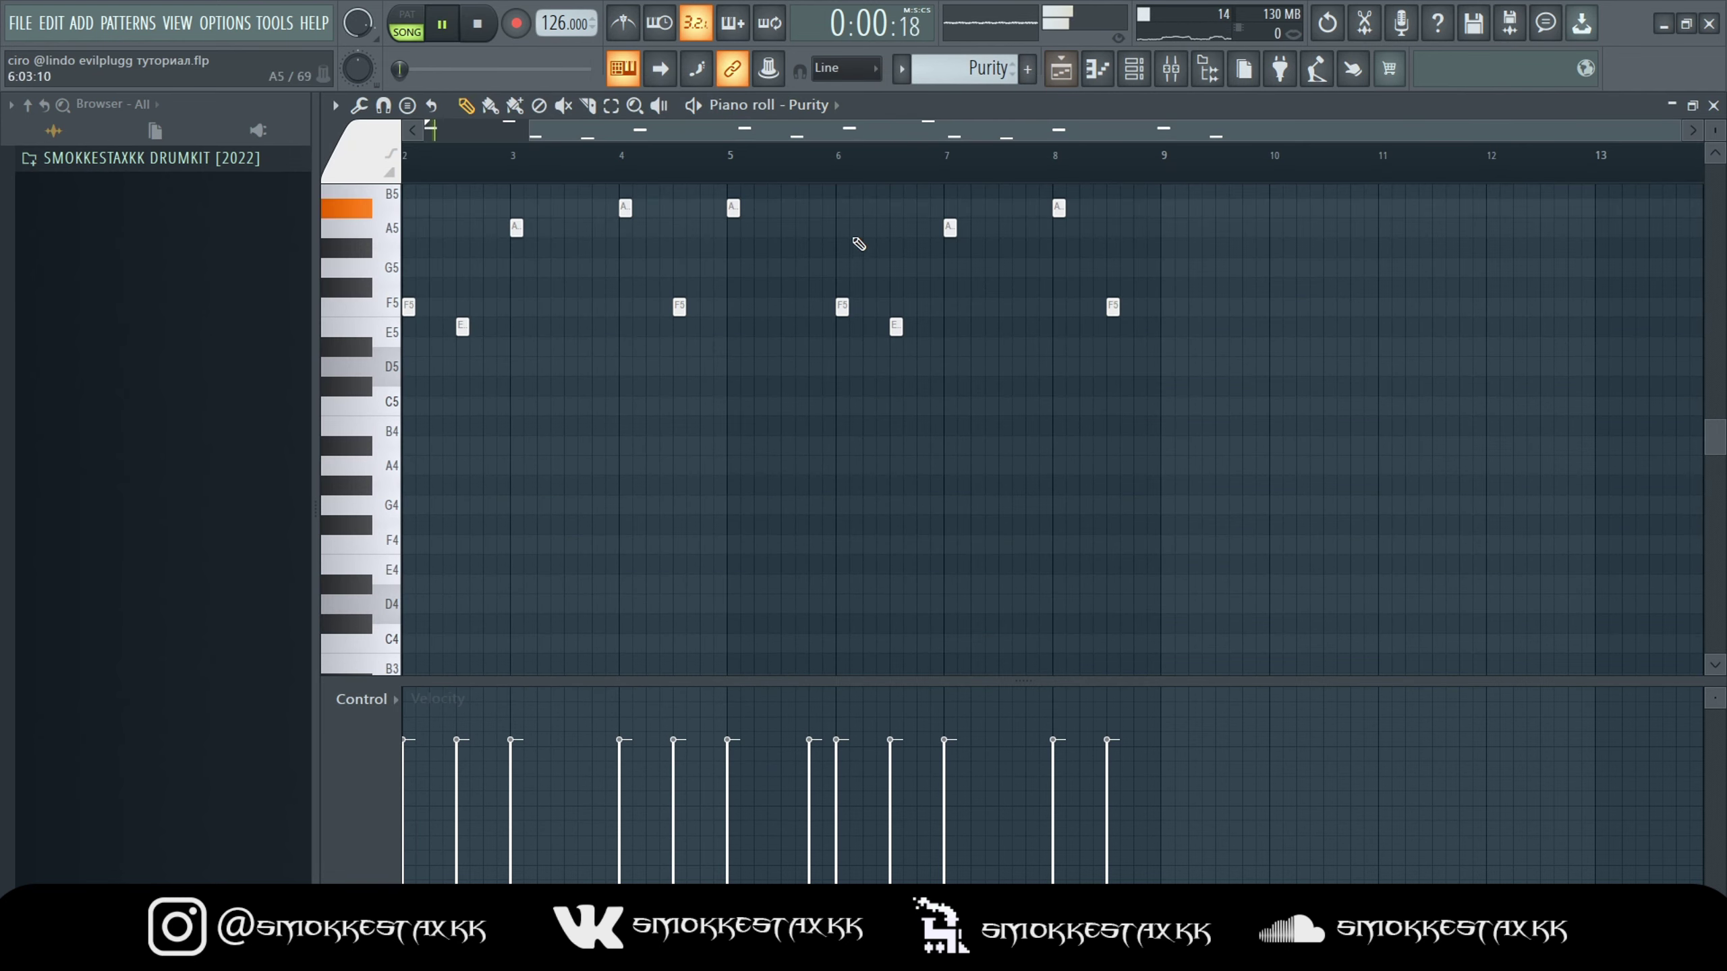
scroll(643, 401, up, 5)
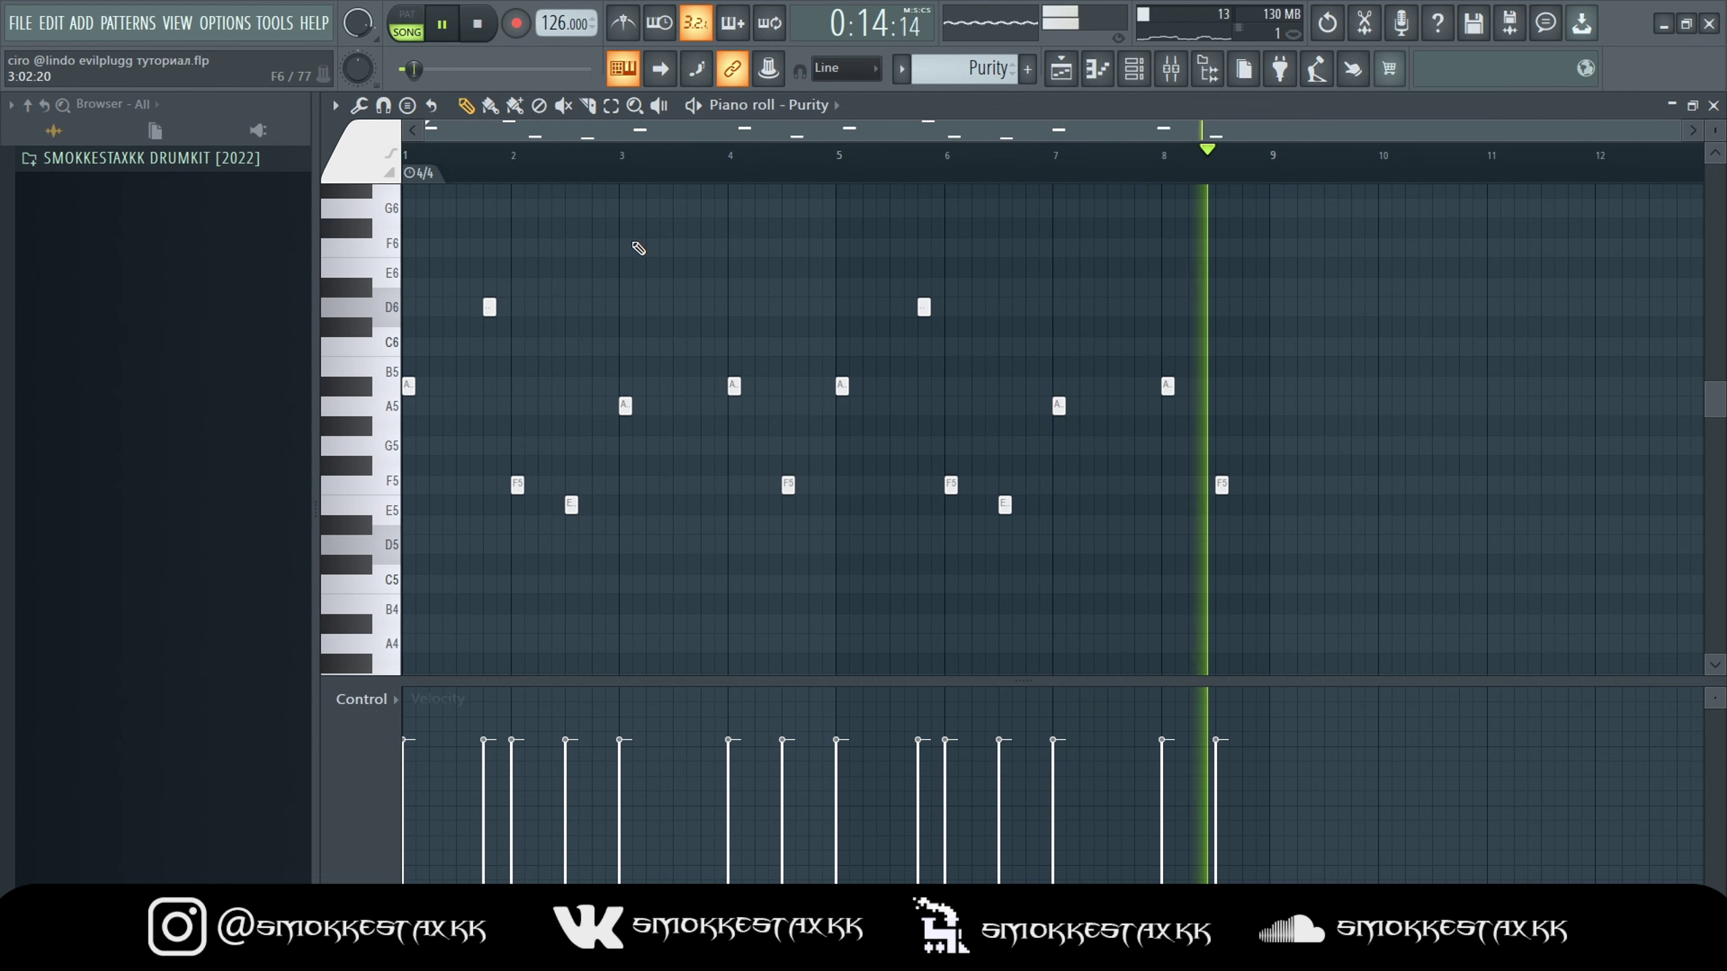
key(space)
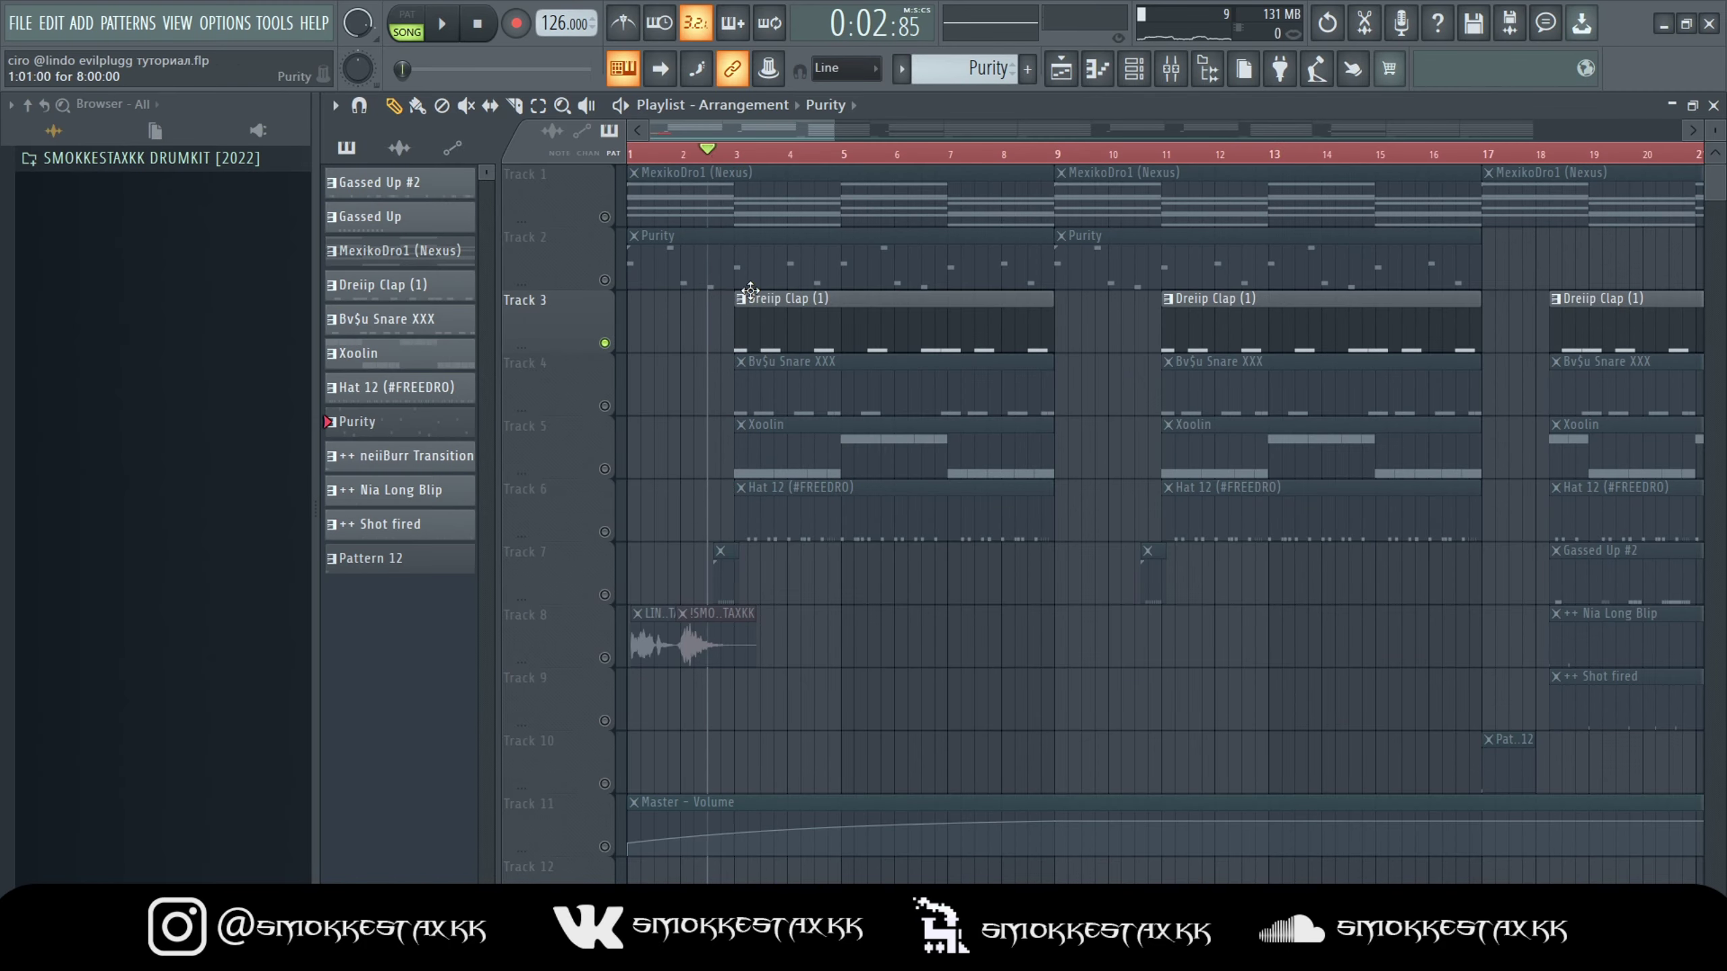
Open the Dreiip Clap (1) pattern in the piano roll, play it back and return to the playlist.
double_click(750, 293)
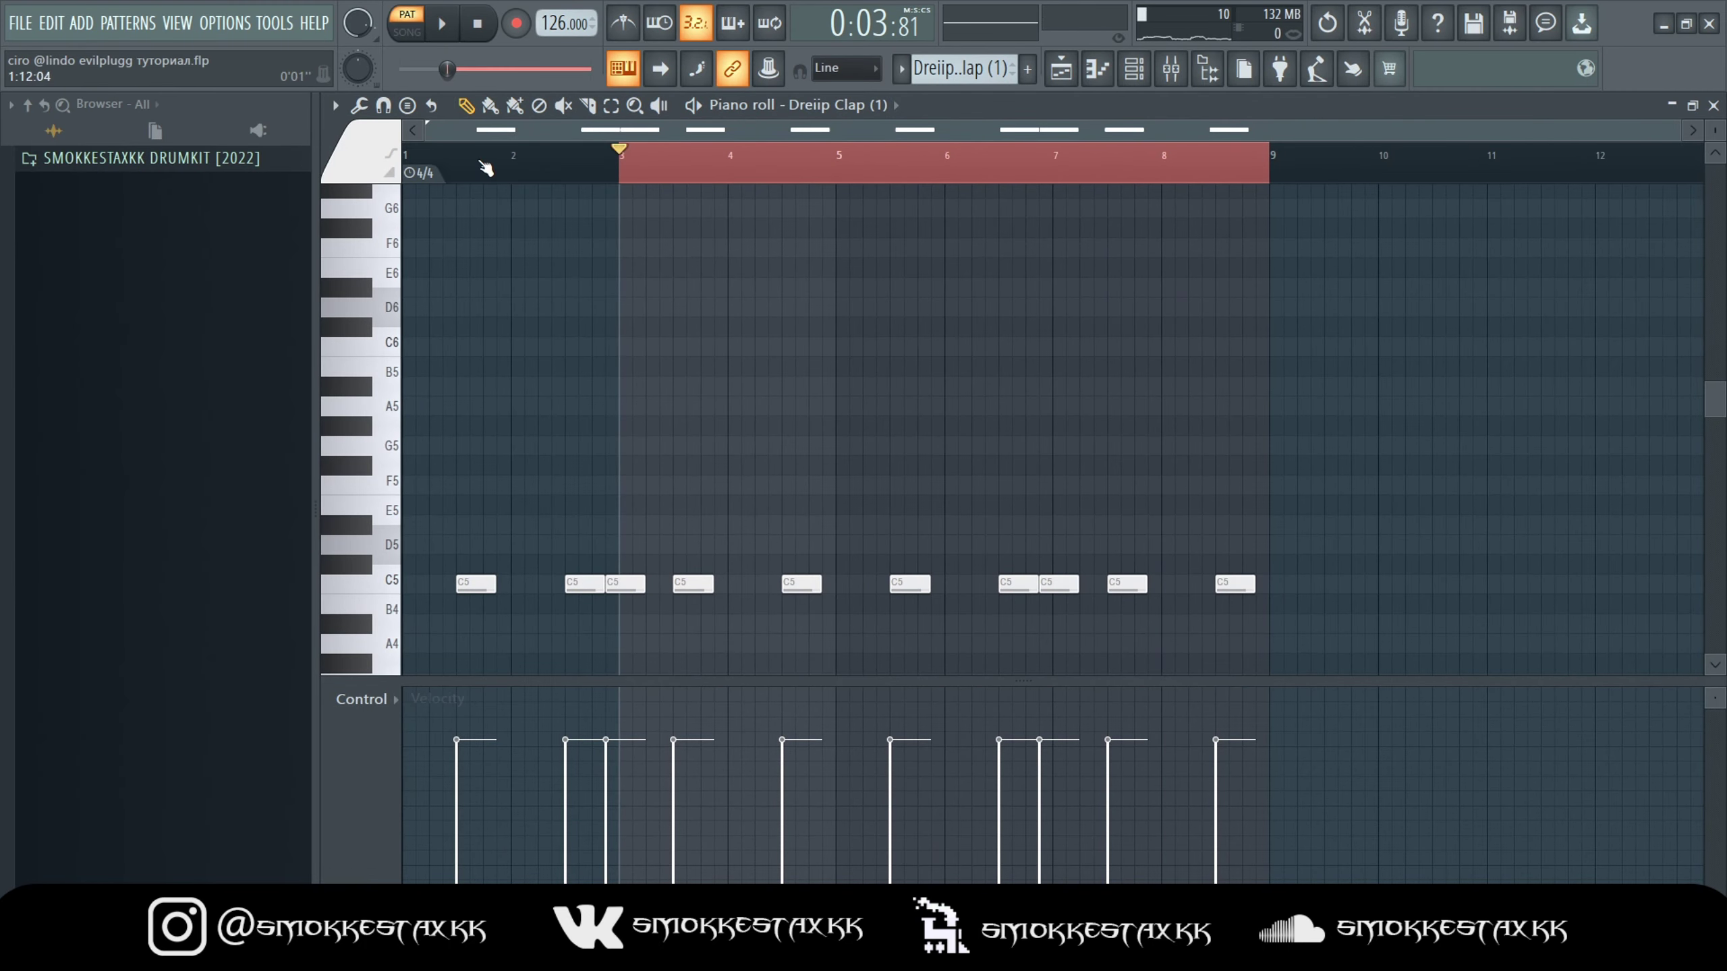
click(485, 167)
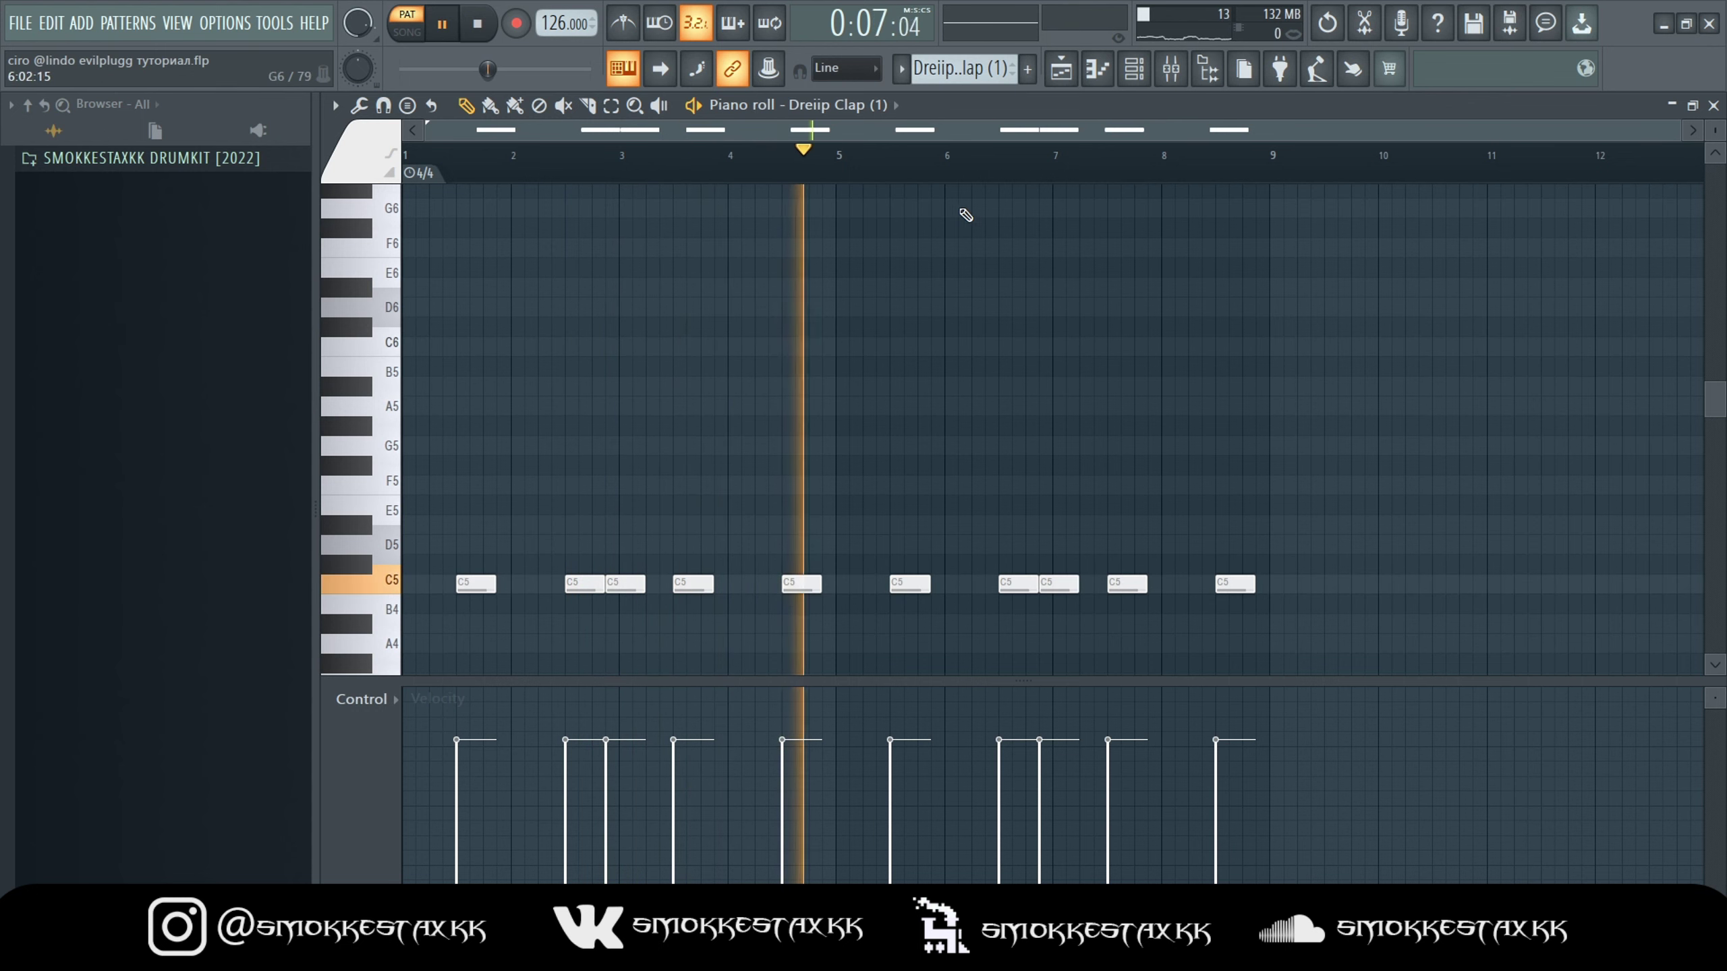
key(F5)
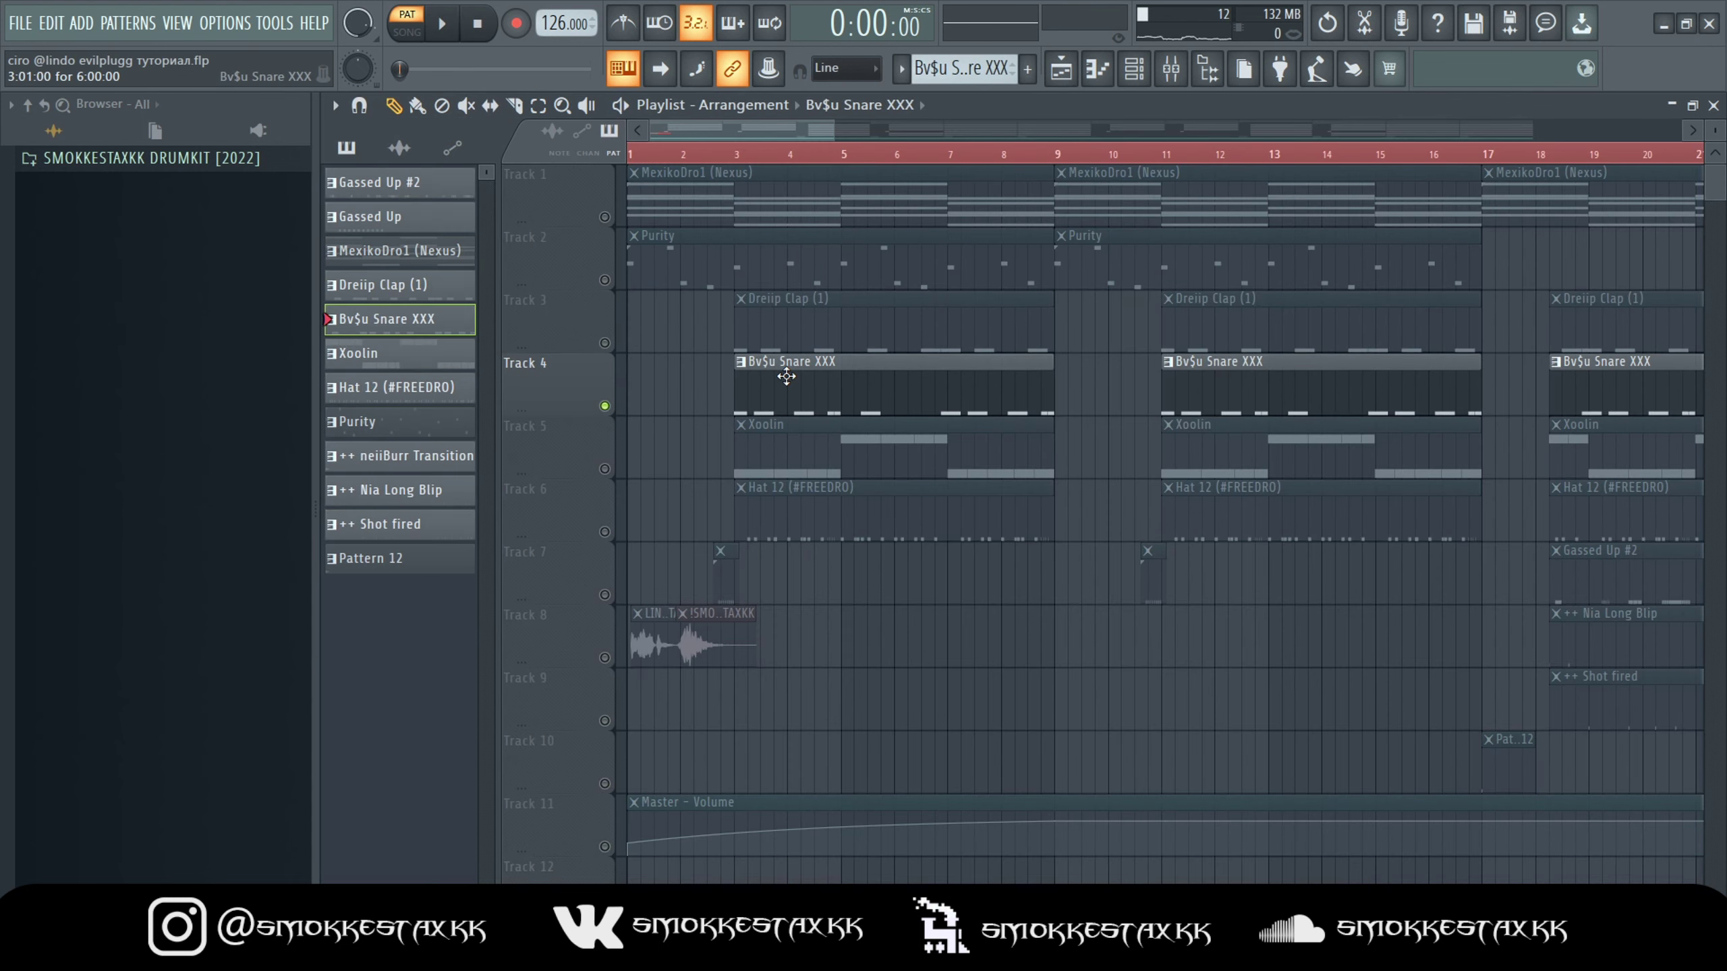
Open the Bv$u Snare XXX pattern in the piano roll and play it with the time selection cleared.
double_click(786, 376)
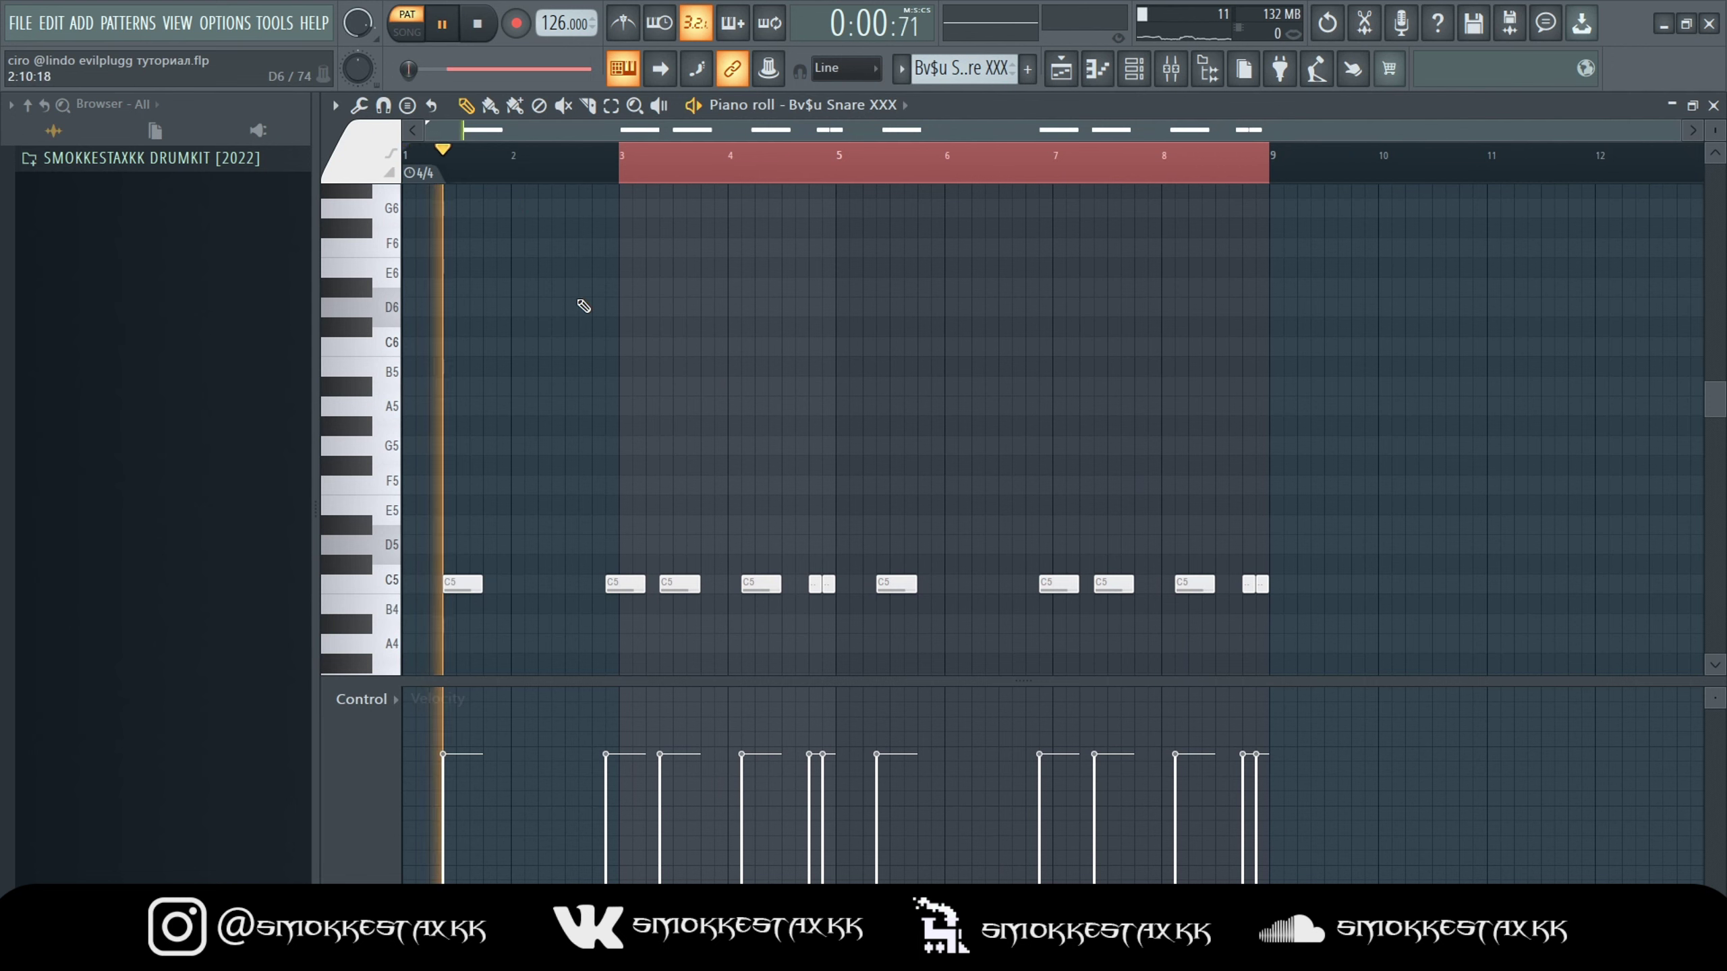
key(ctrl+a)
click(408, 162)
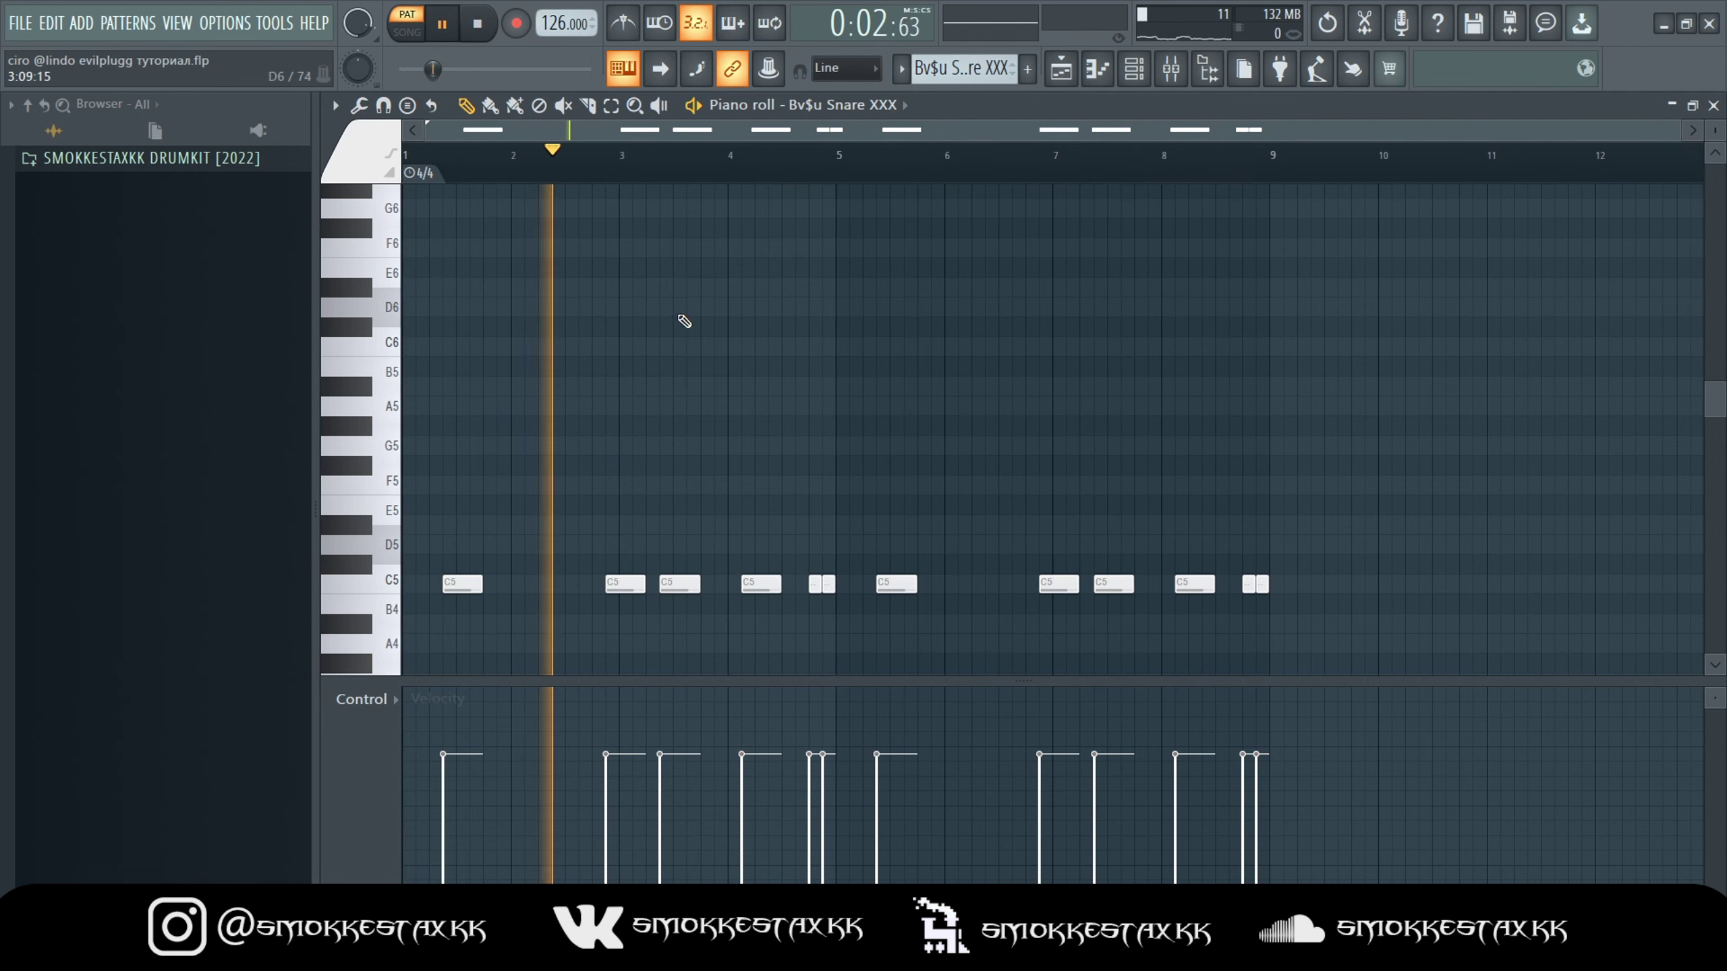
scroll(684, 321, down, 3)
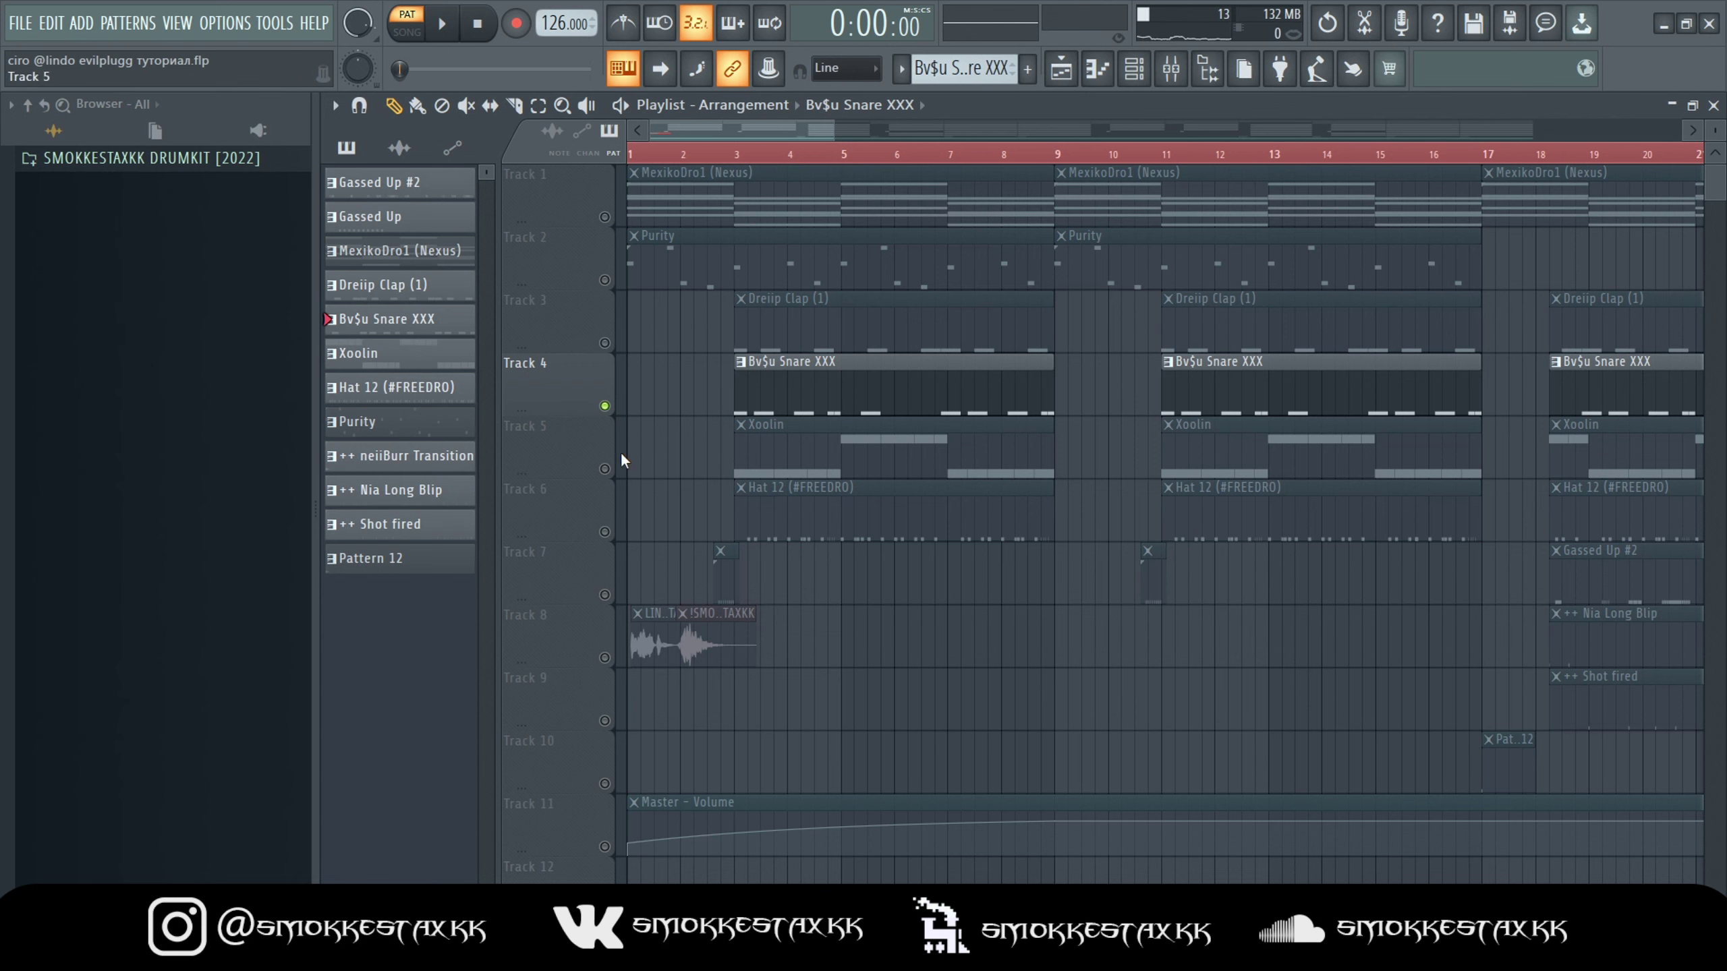
Solo Track 5 and play the Xoolin bass pattern by itself in the piano roll, in pattern mode.
right_click(605, 469)
double_click(779, 415)
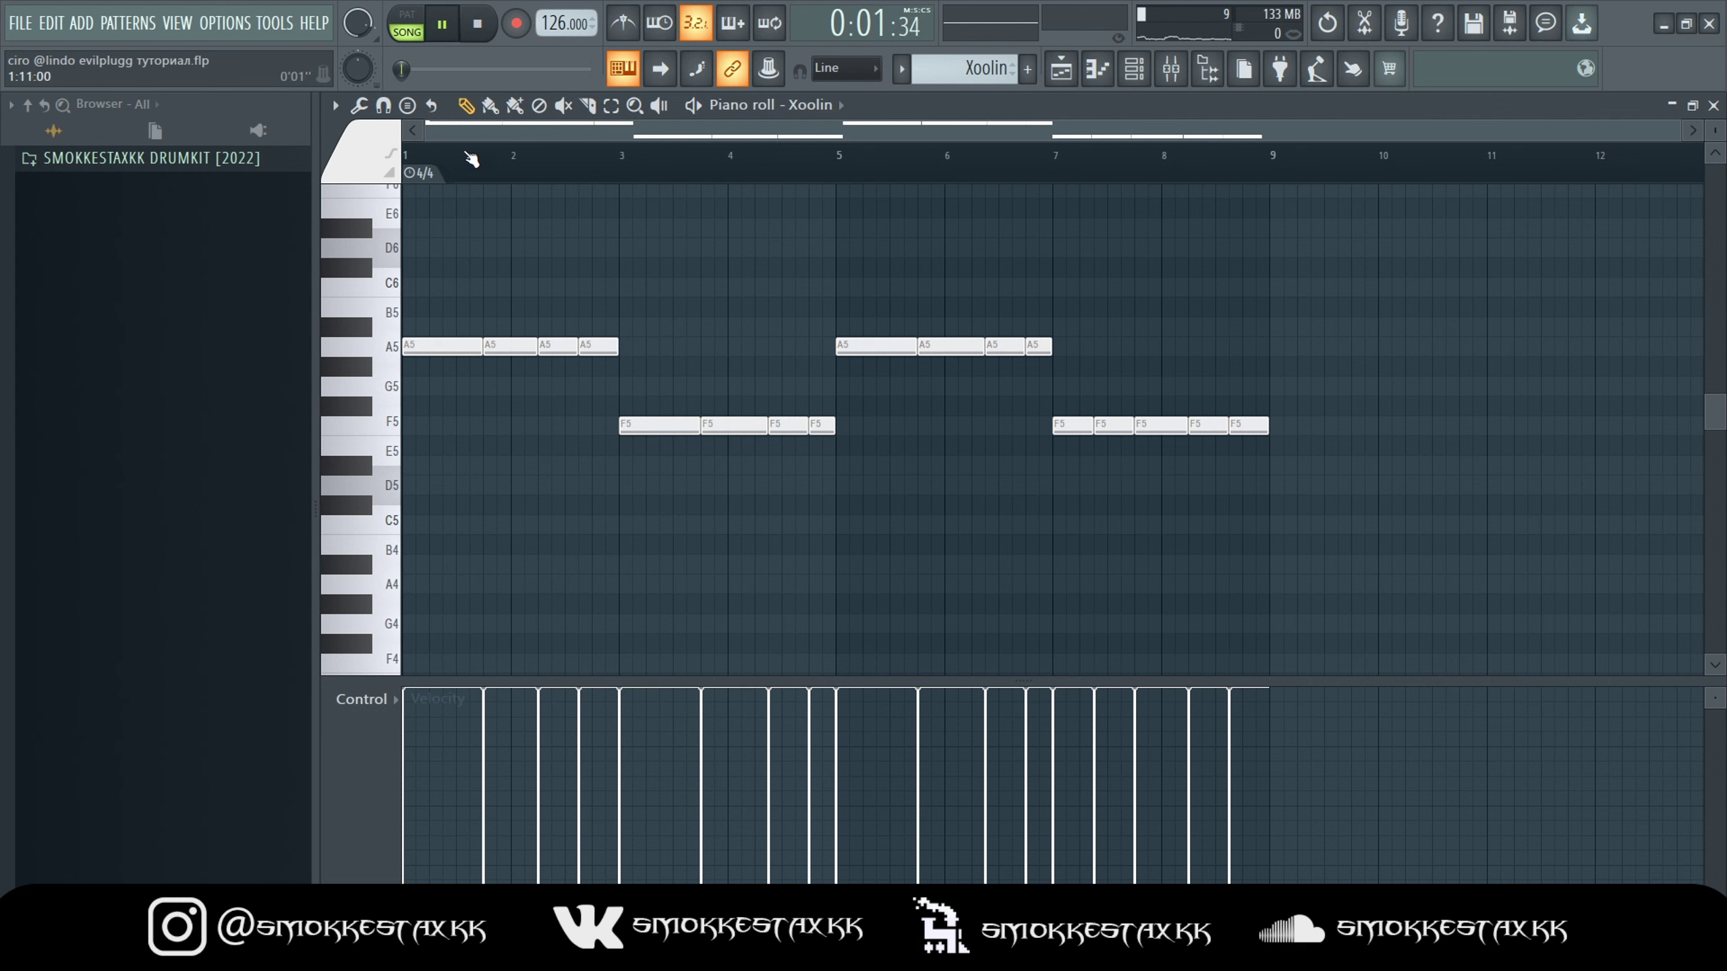
click(408, 23)
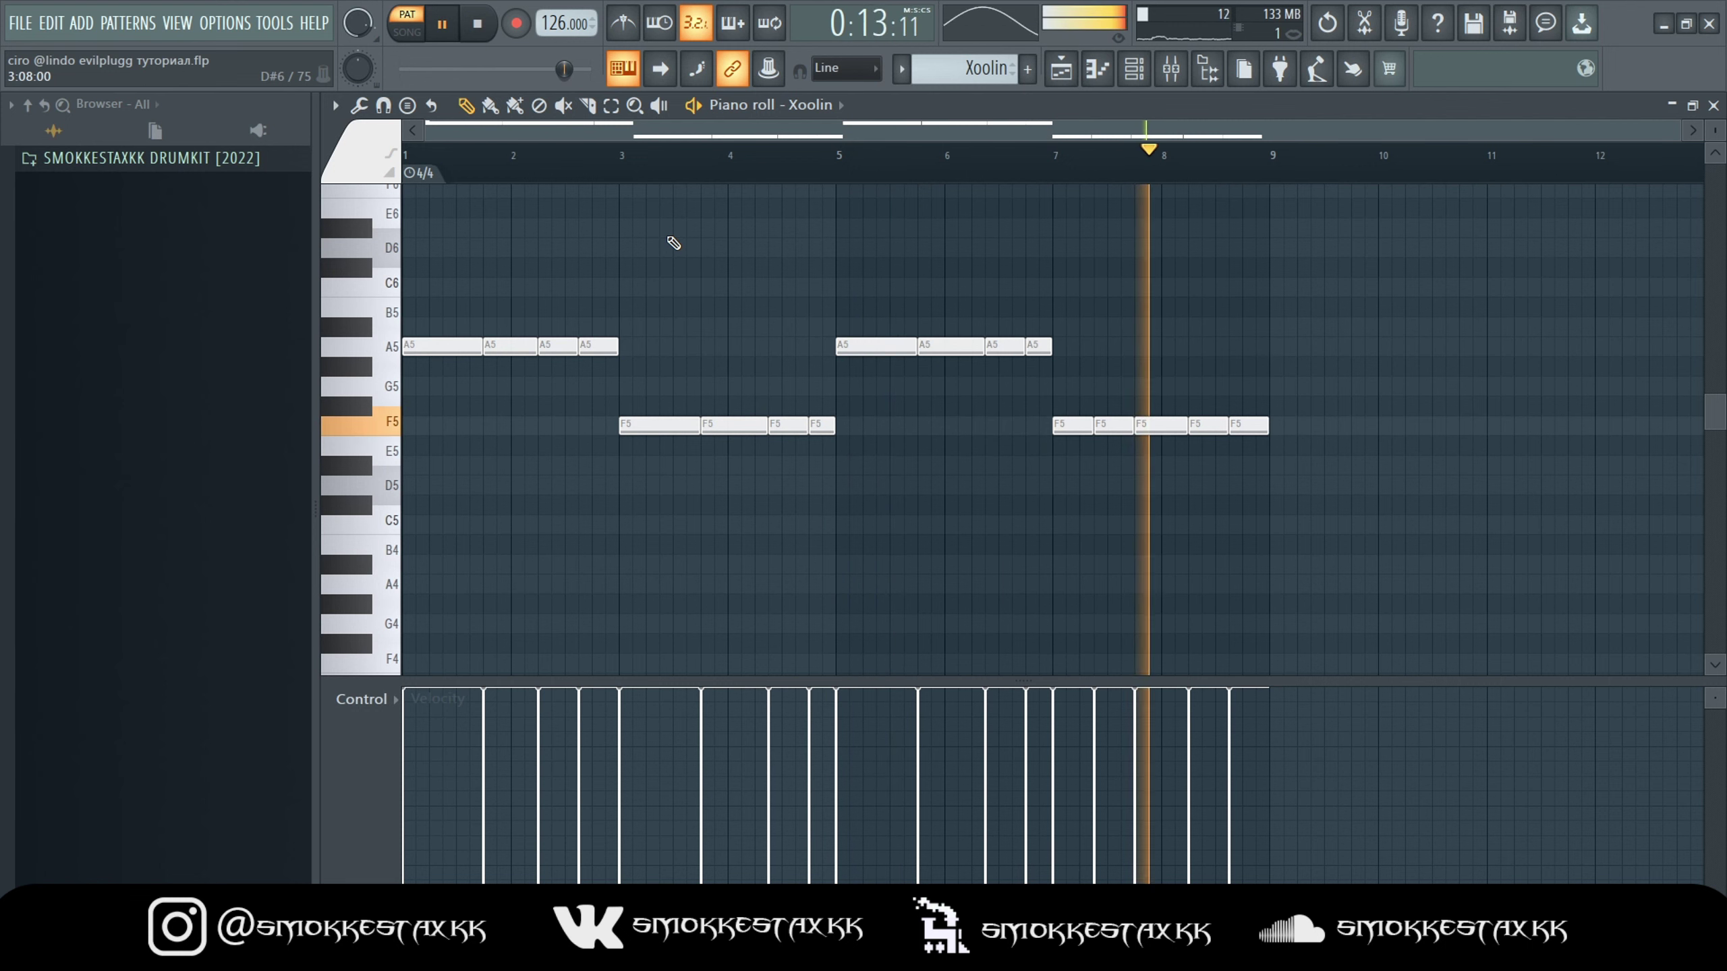
key(space)
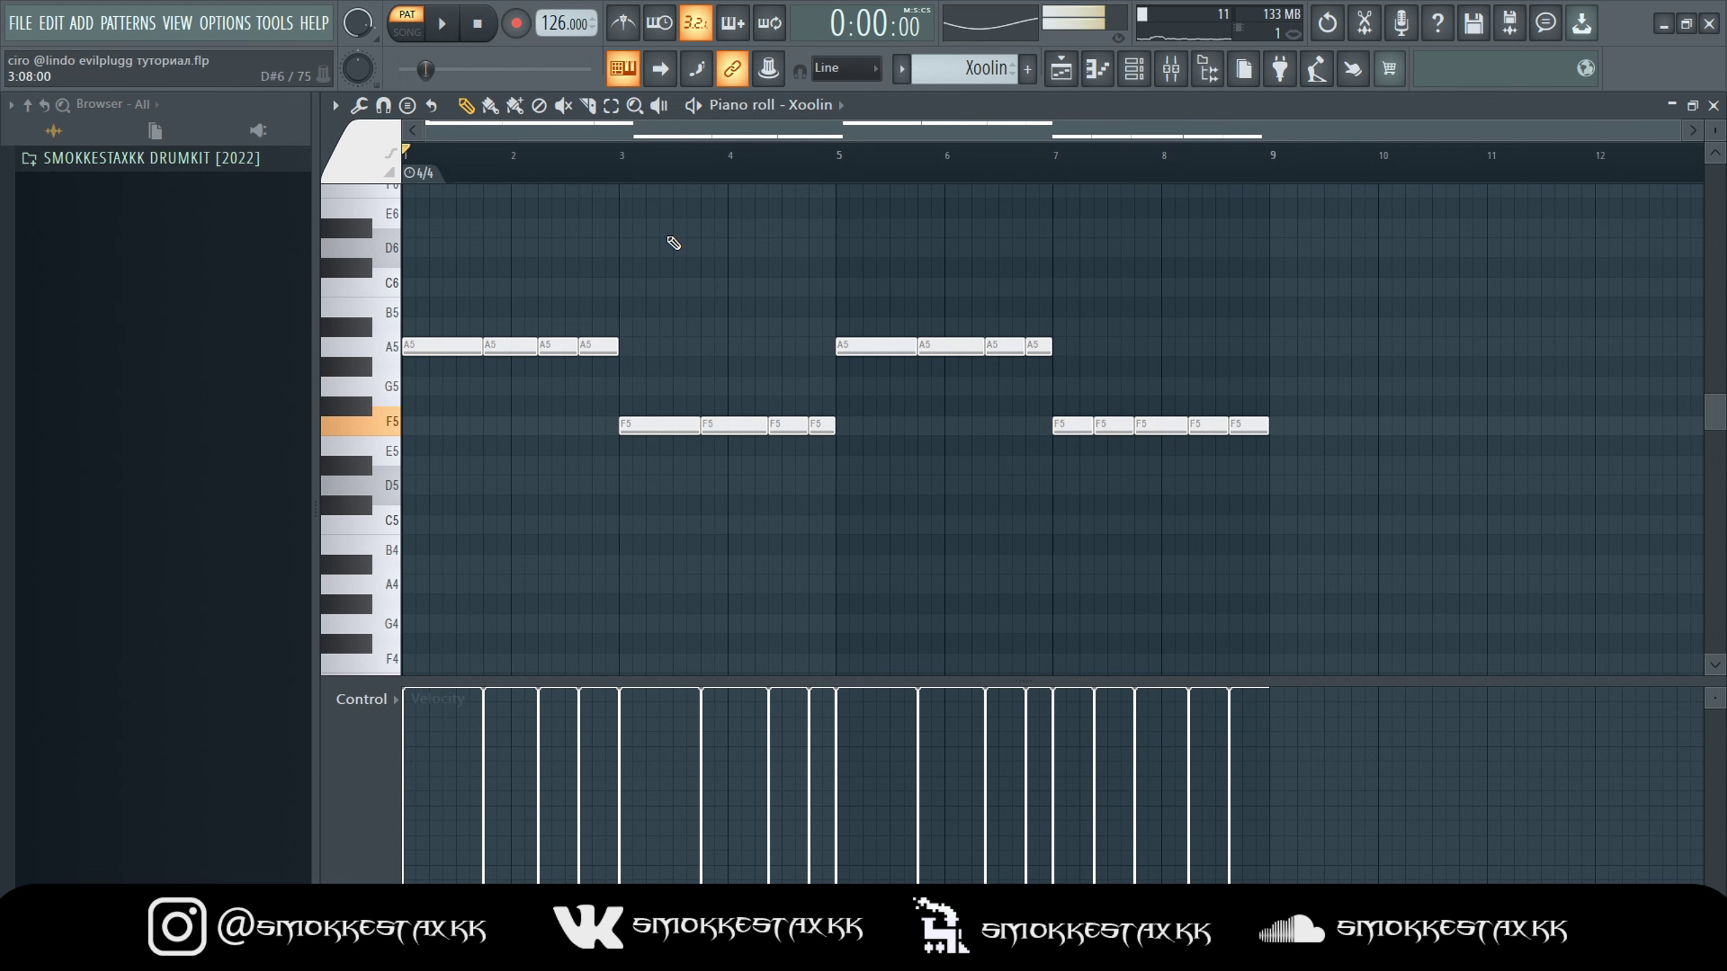
key(F5)
Solo Track 6 and play the Hat 12 (#FREEDRO) pattern in the piano roll, examining its opening notes closely.
ctrl+click(604, 532)
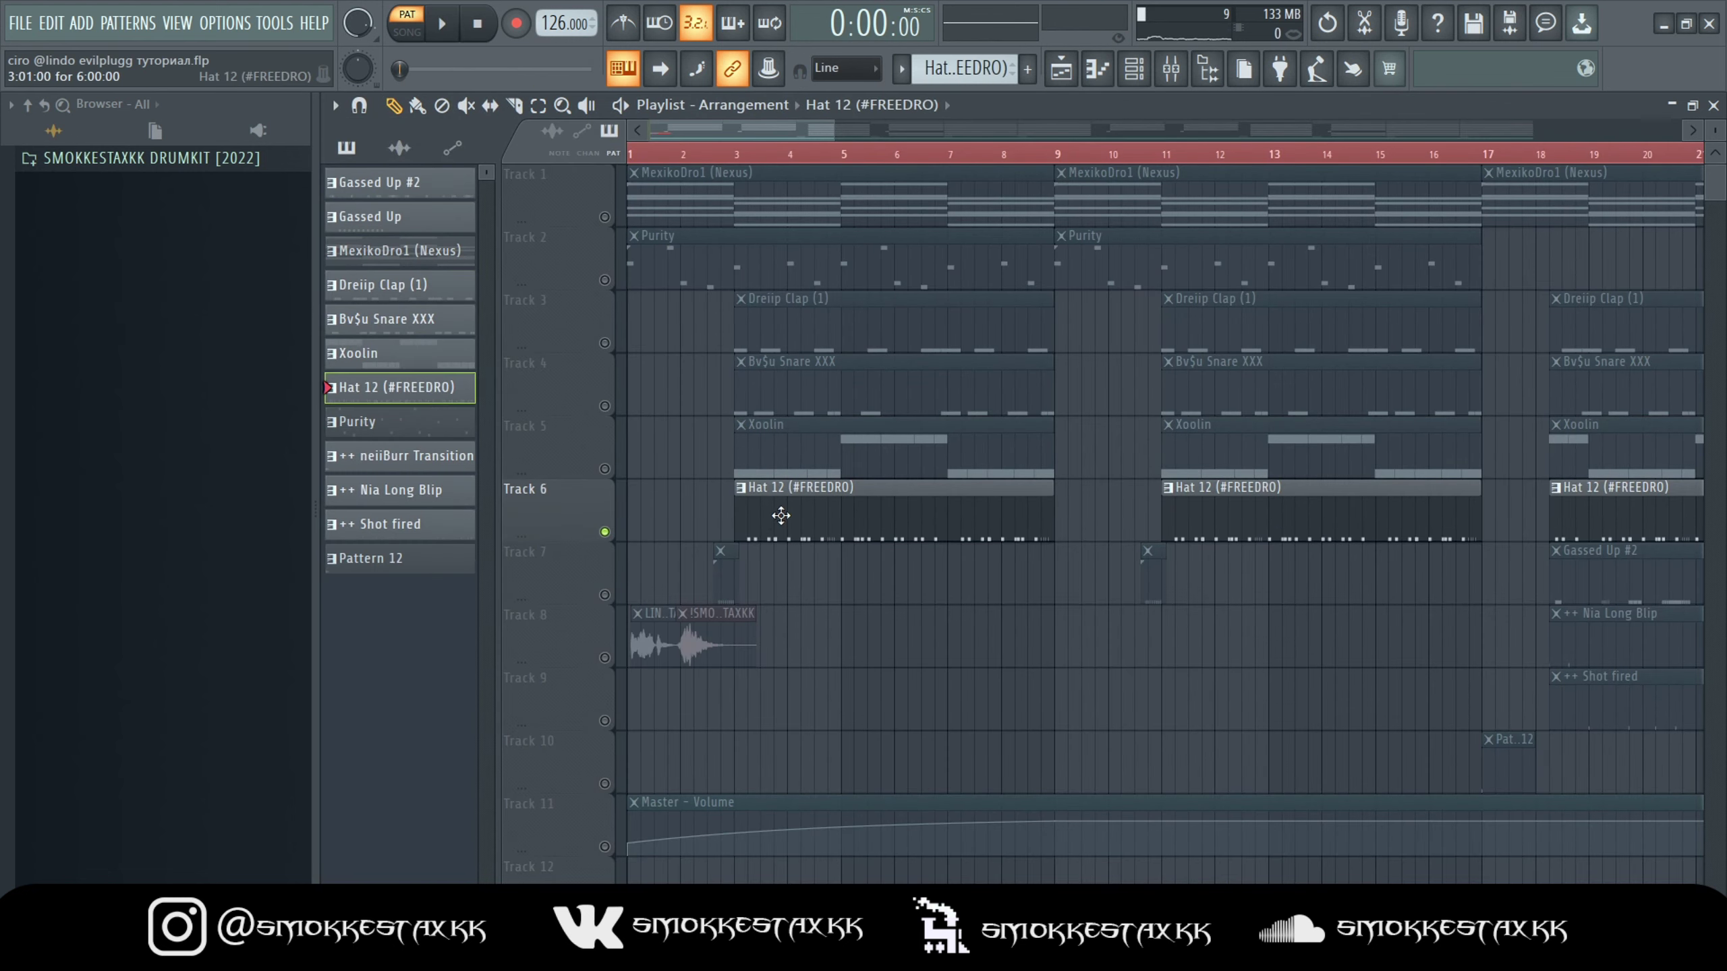
double_click(781, 515)
click(452, 152)
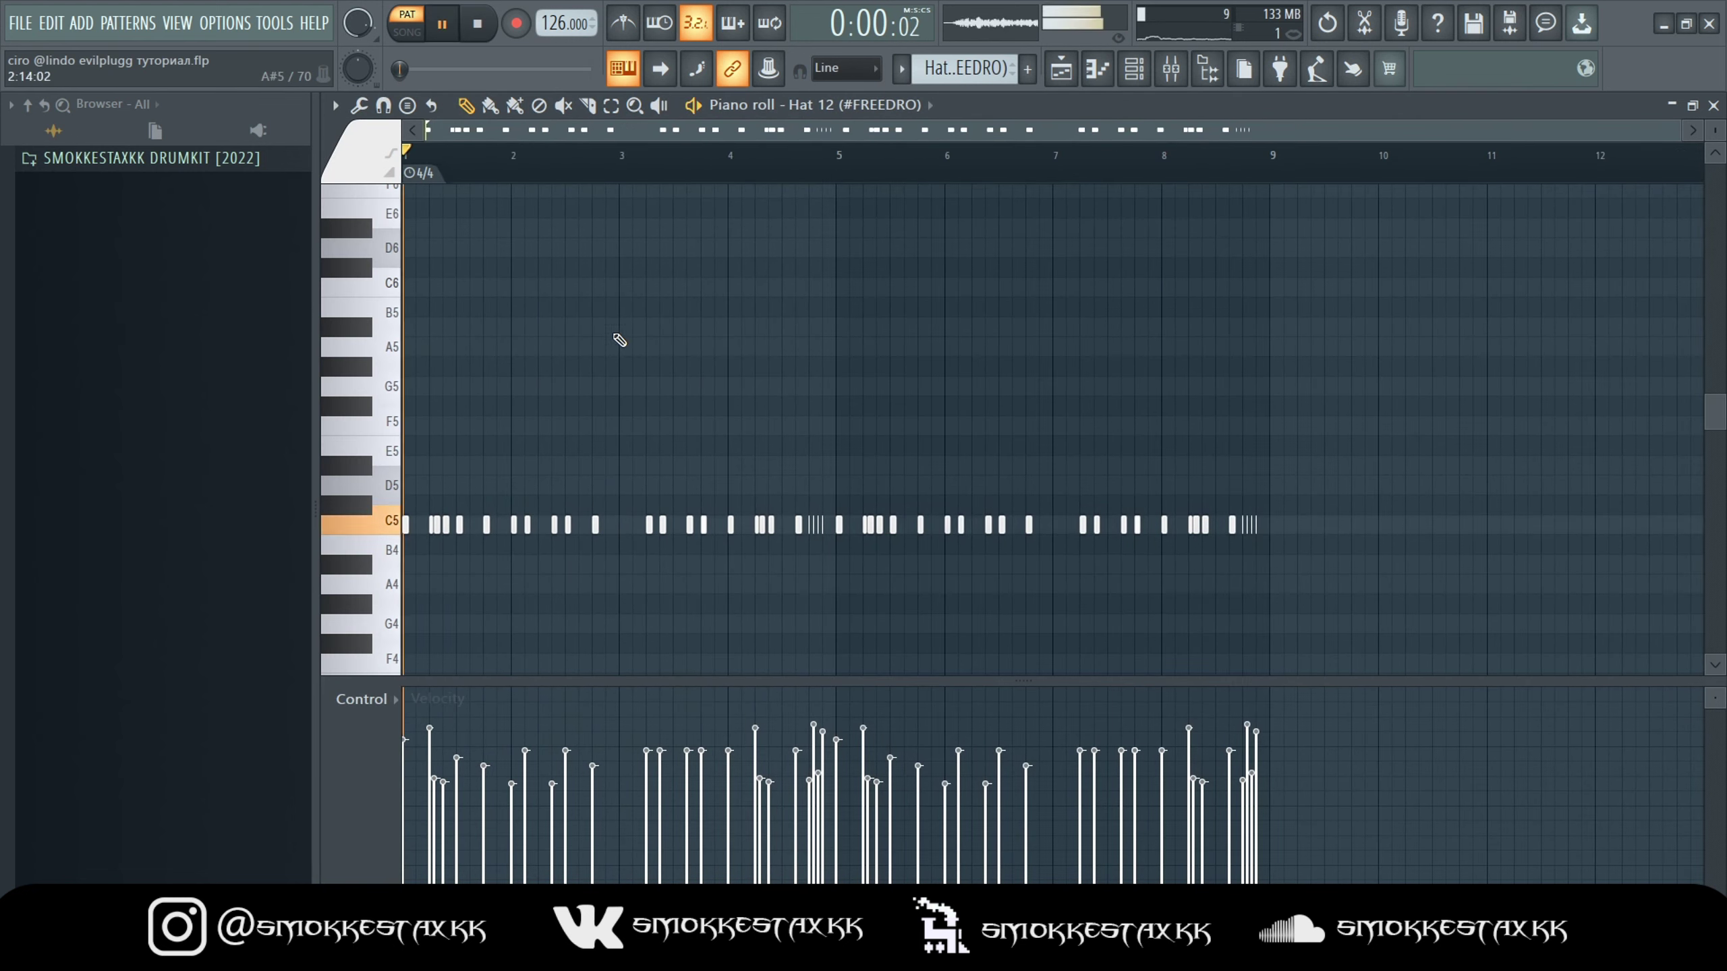
ctrl+scroll(449, 340, up, 4)
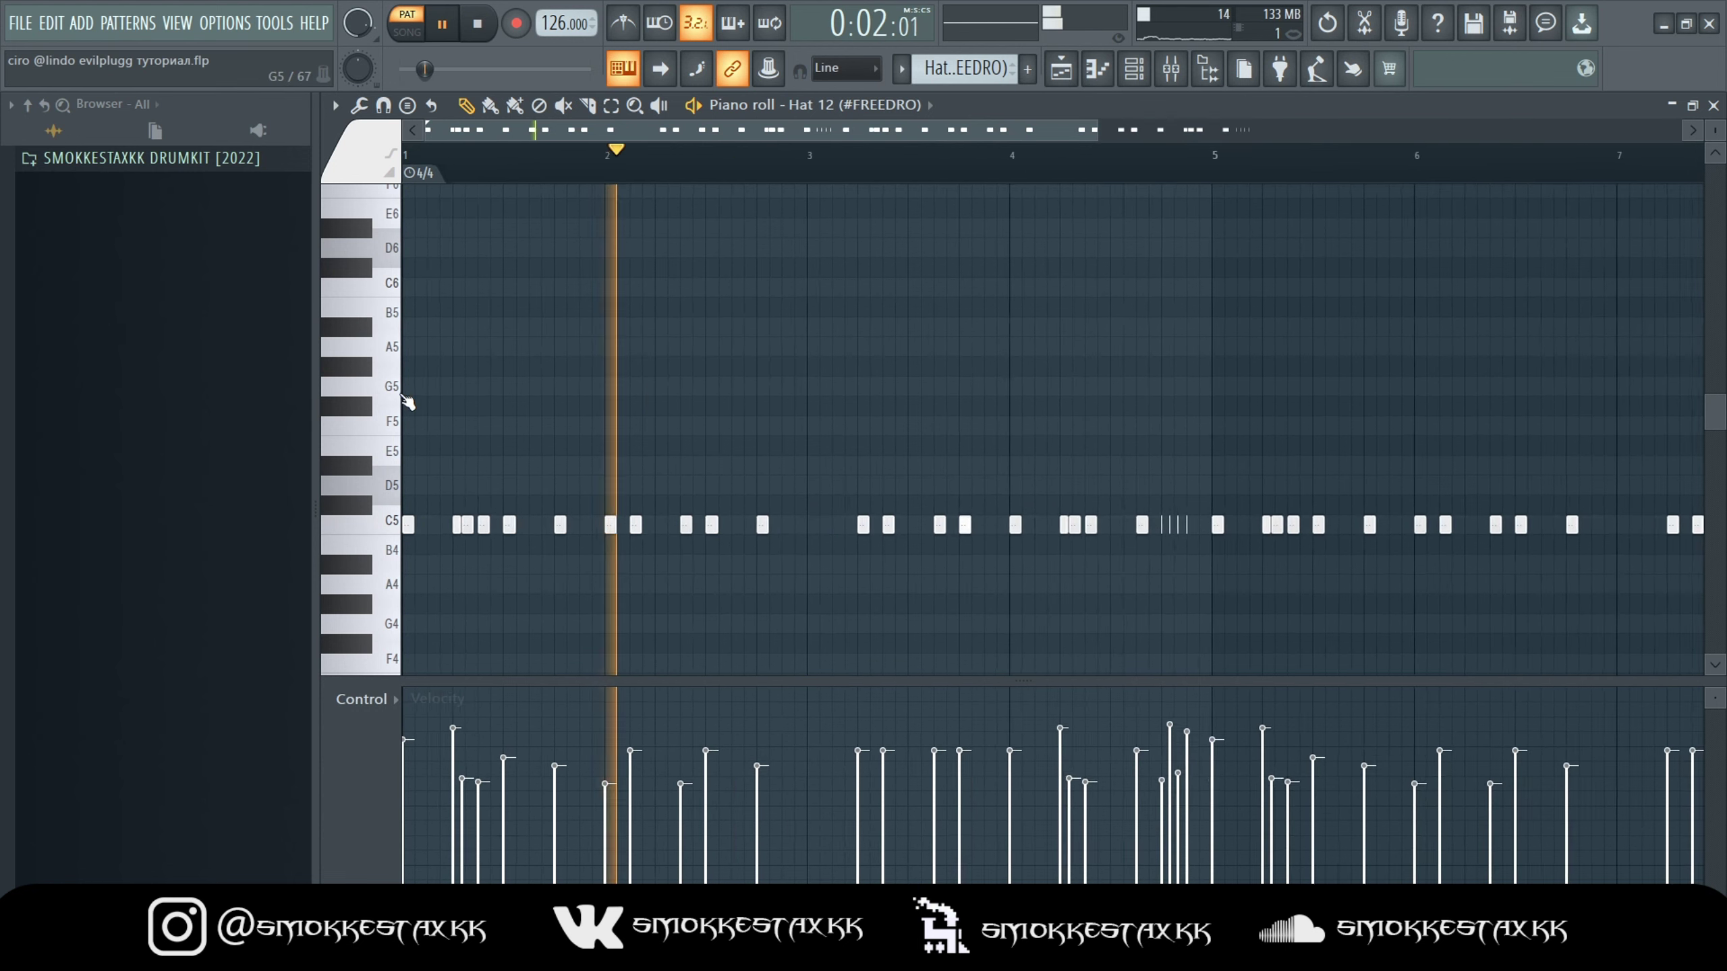
ctrl+scroll(432, 421, up, 1)
Check the hat notes against a 1/6 beat snap grid, and return the snap to Line.
click(844, 67)
click(833, 253)
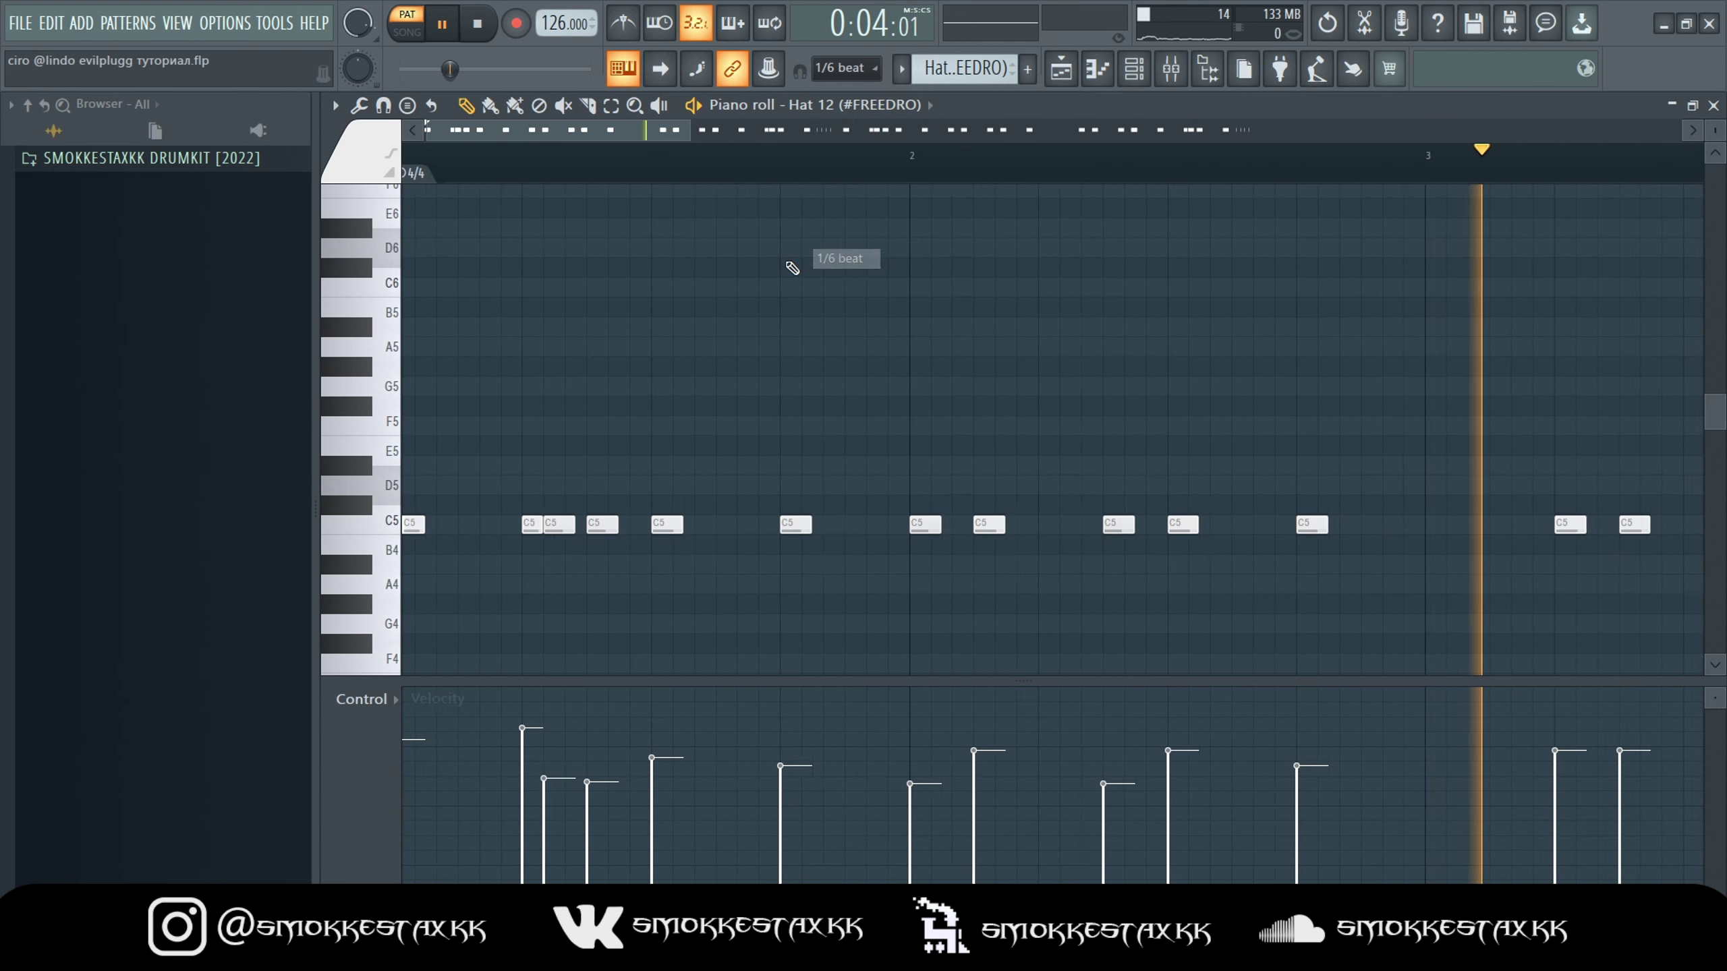
ctrl+scroll(494, 442, up, 3)
ctrl+scroll(559, 413, down, 4)
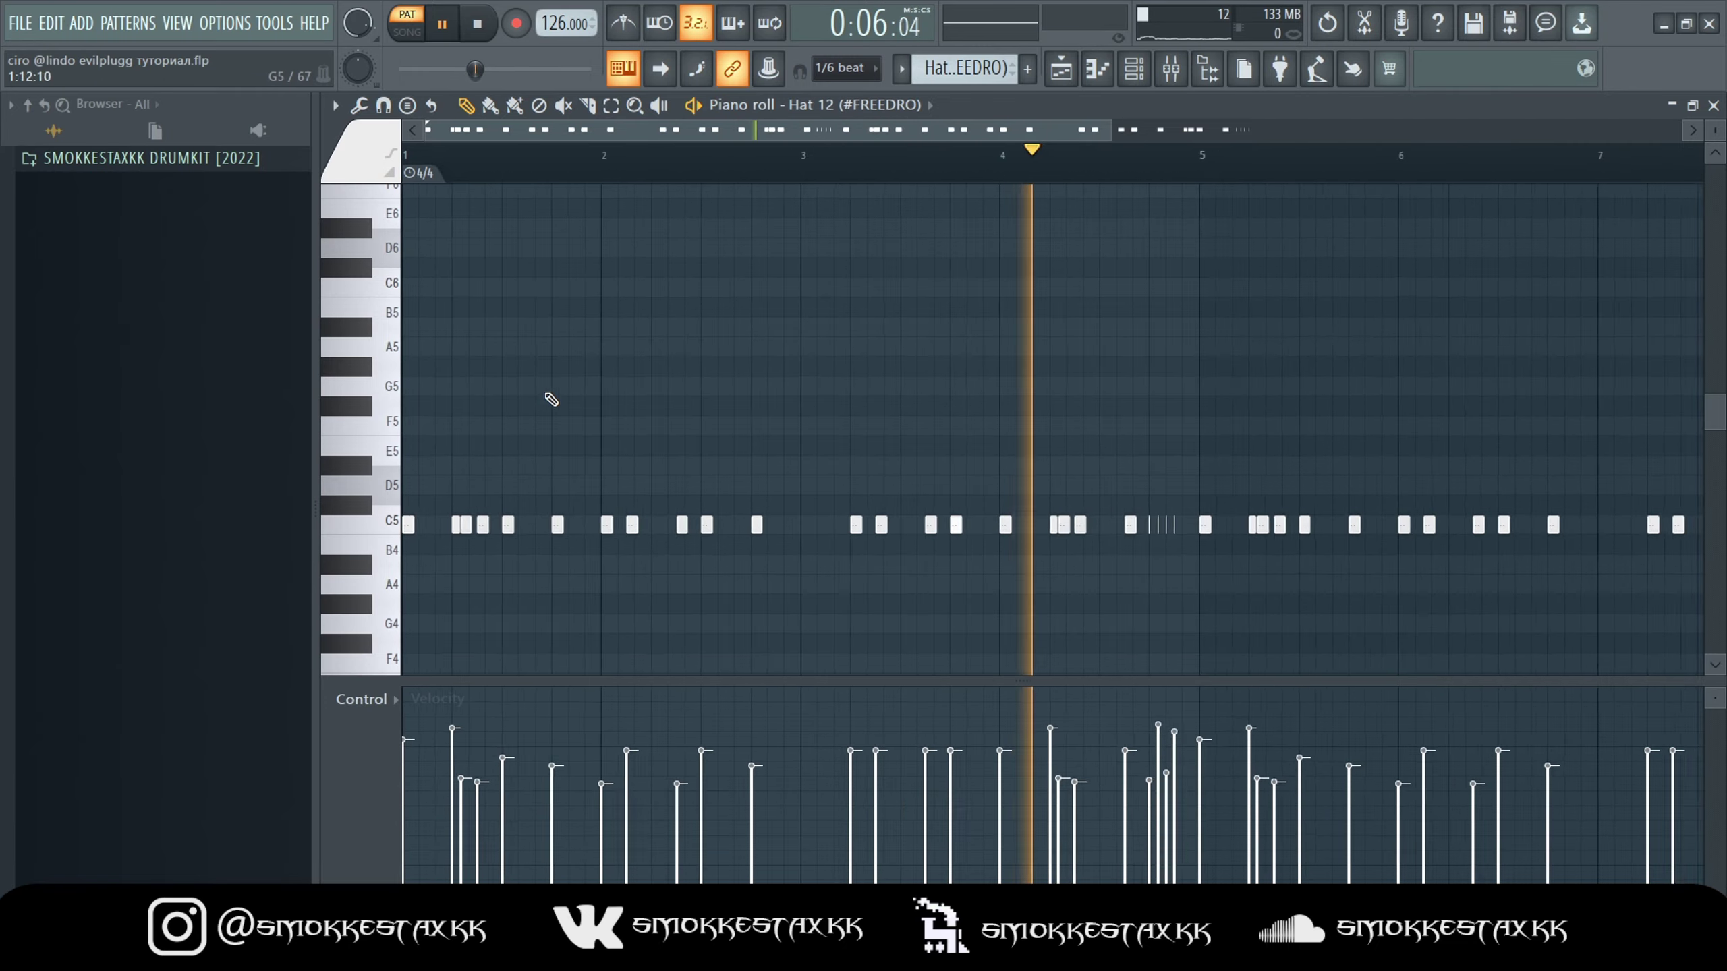
ctrl+scroll(883, 435, down, 3)
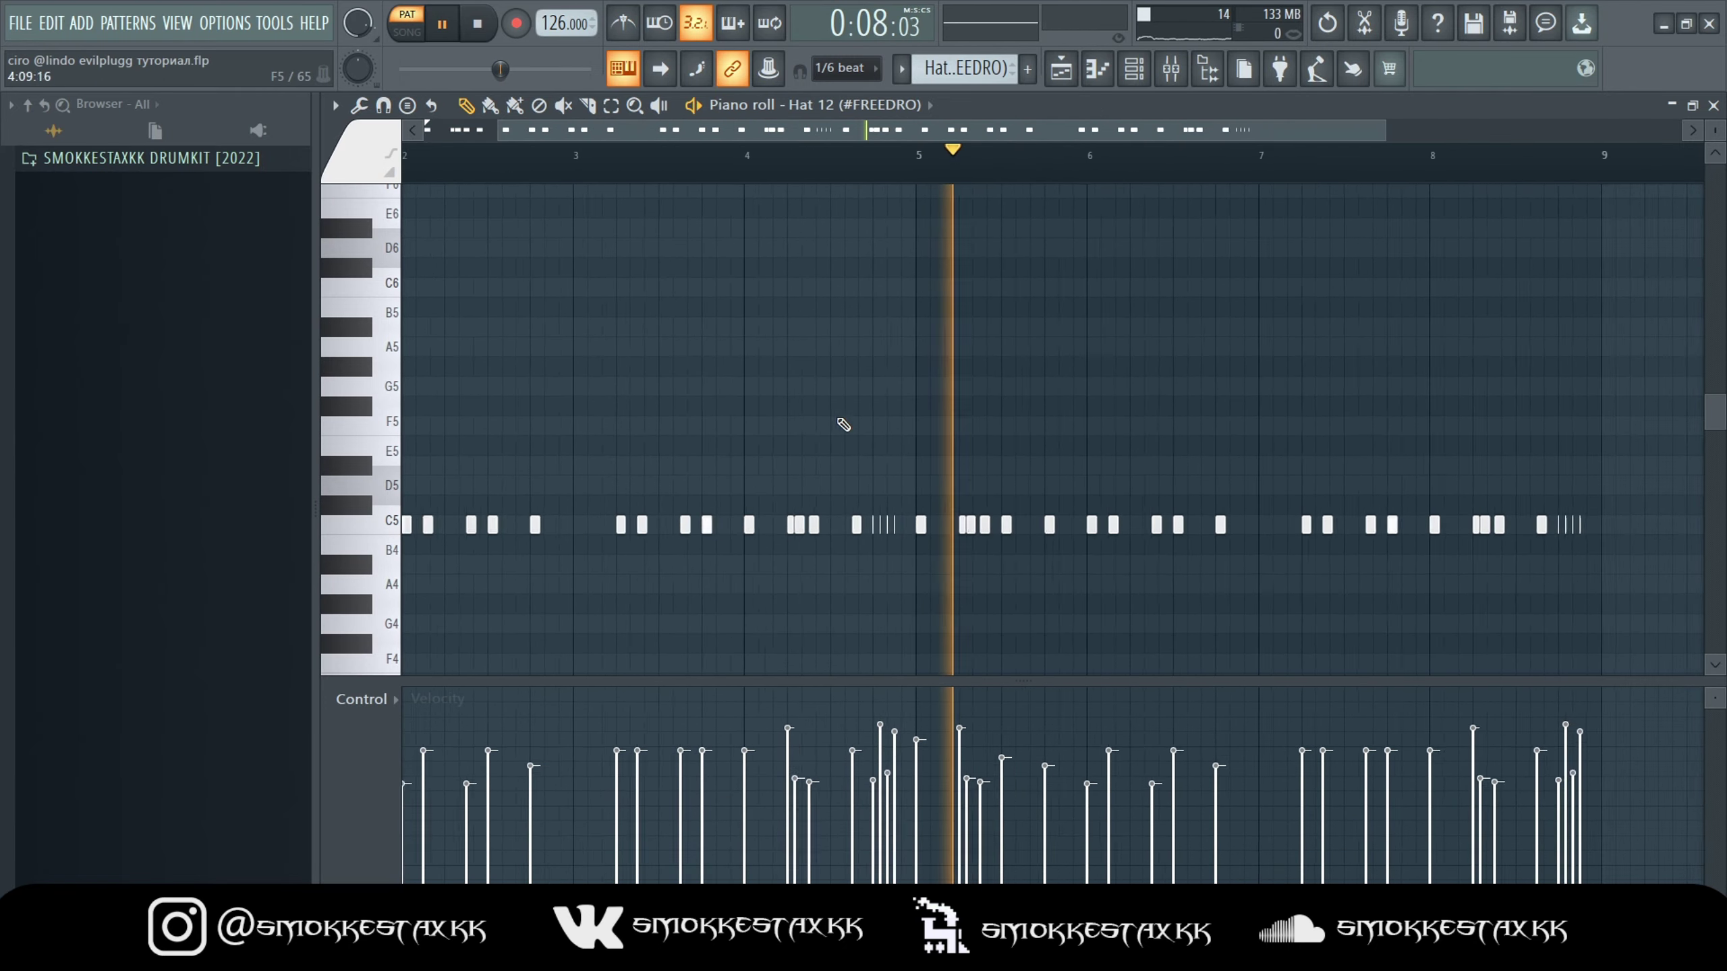
click(843, 68)
click(828, 91)
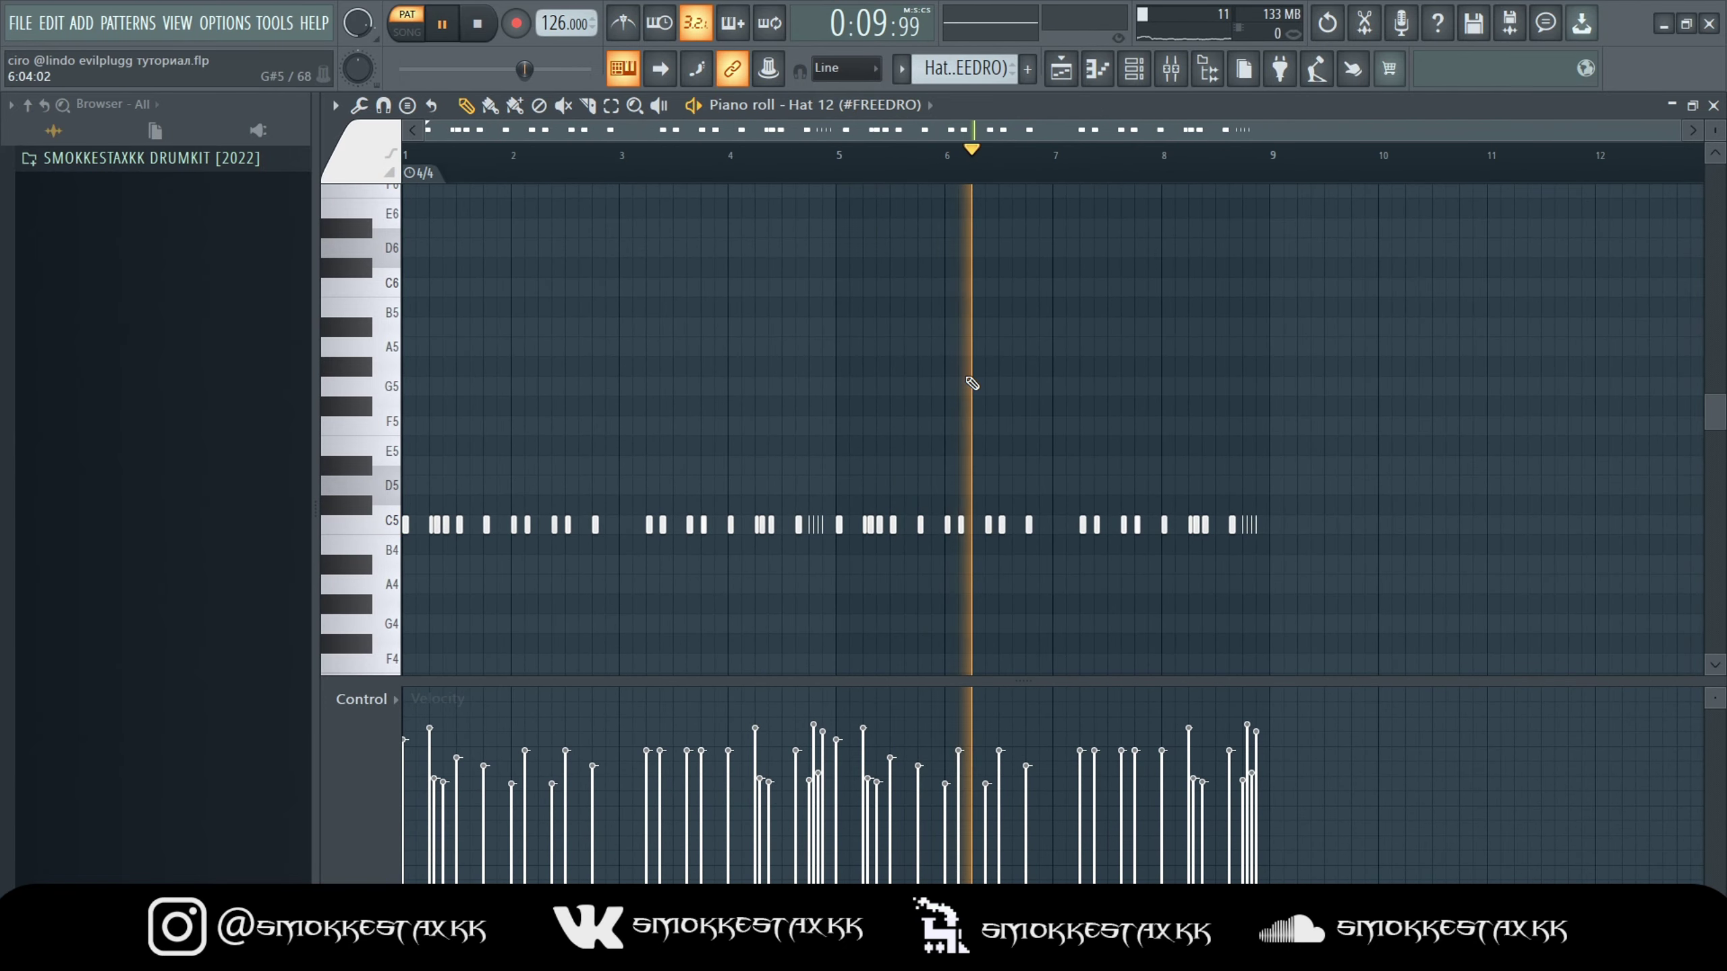
Inspect the last bars of the hat pattern, stop playback and return to the playlist.
ctrl+scroll(1088, 421, up, 3)
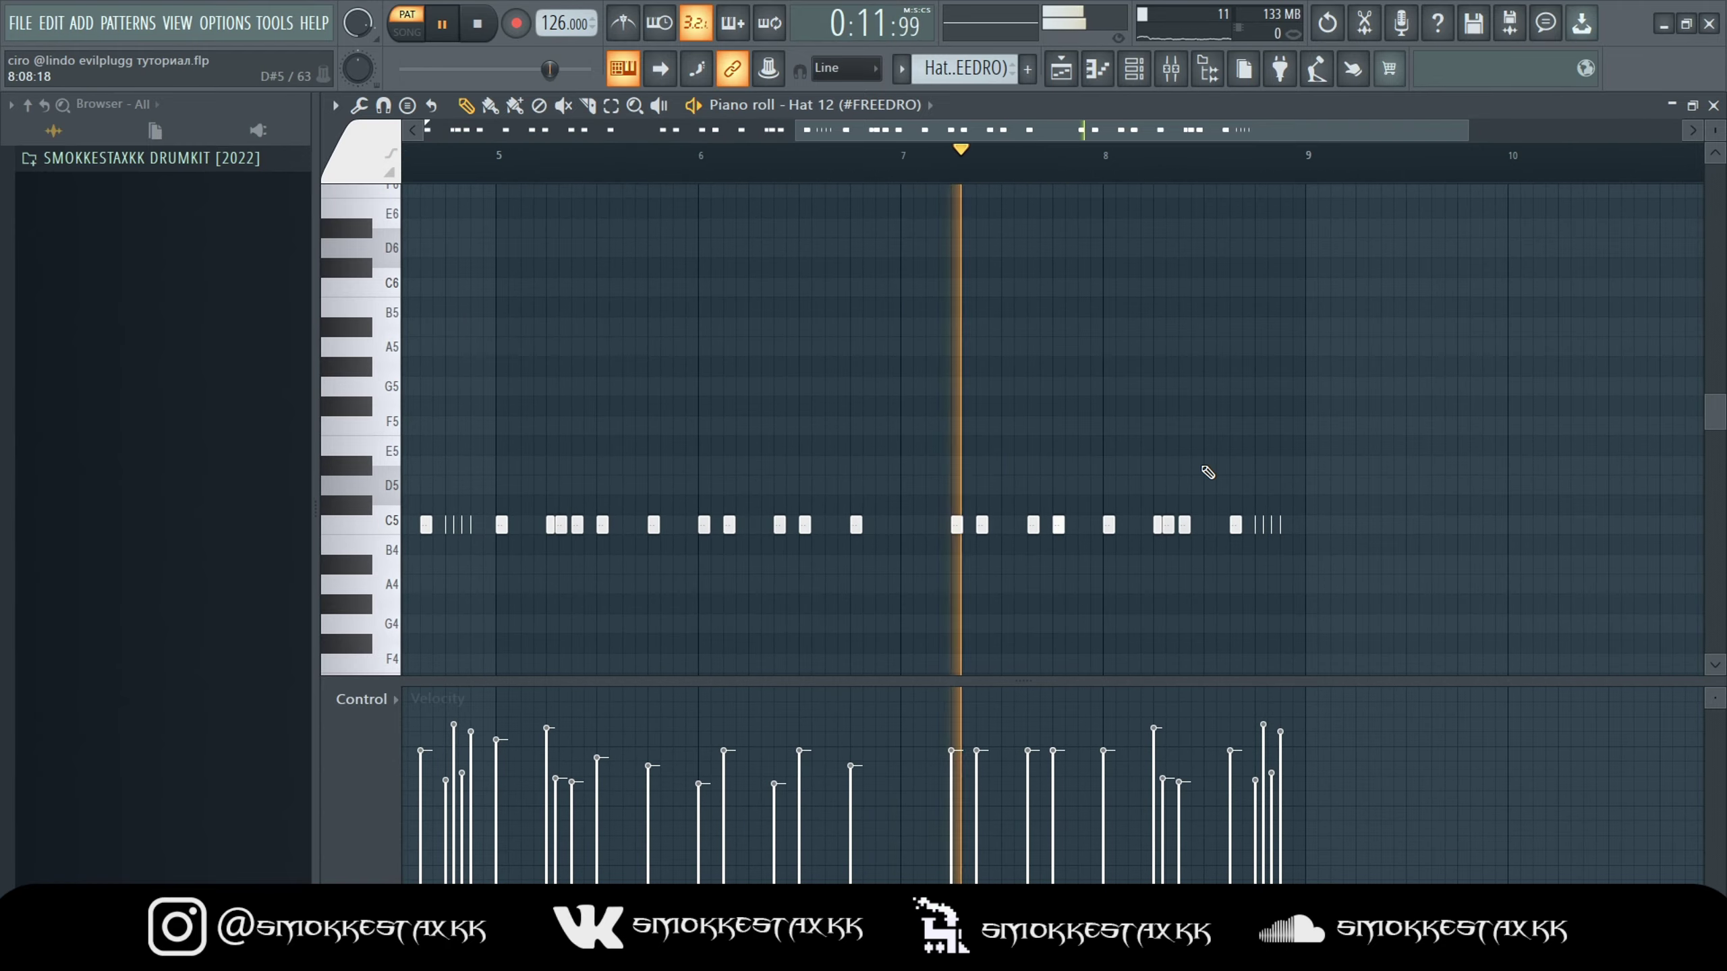
ctrl+scroll(656, 339, down, 3)
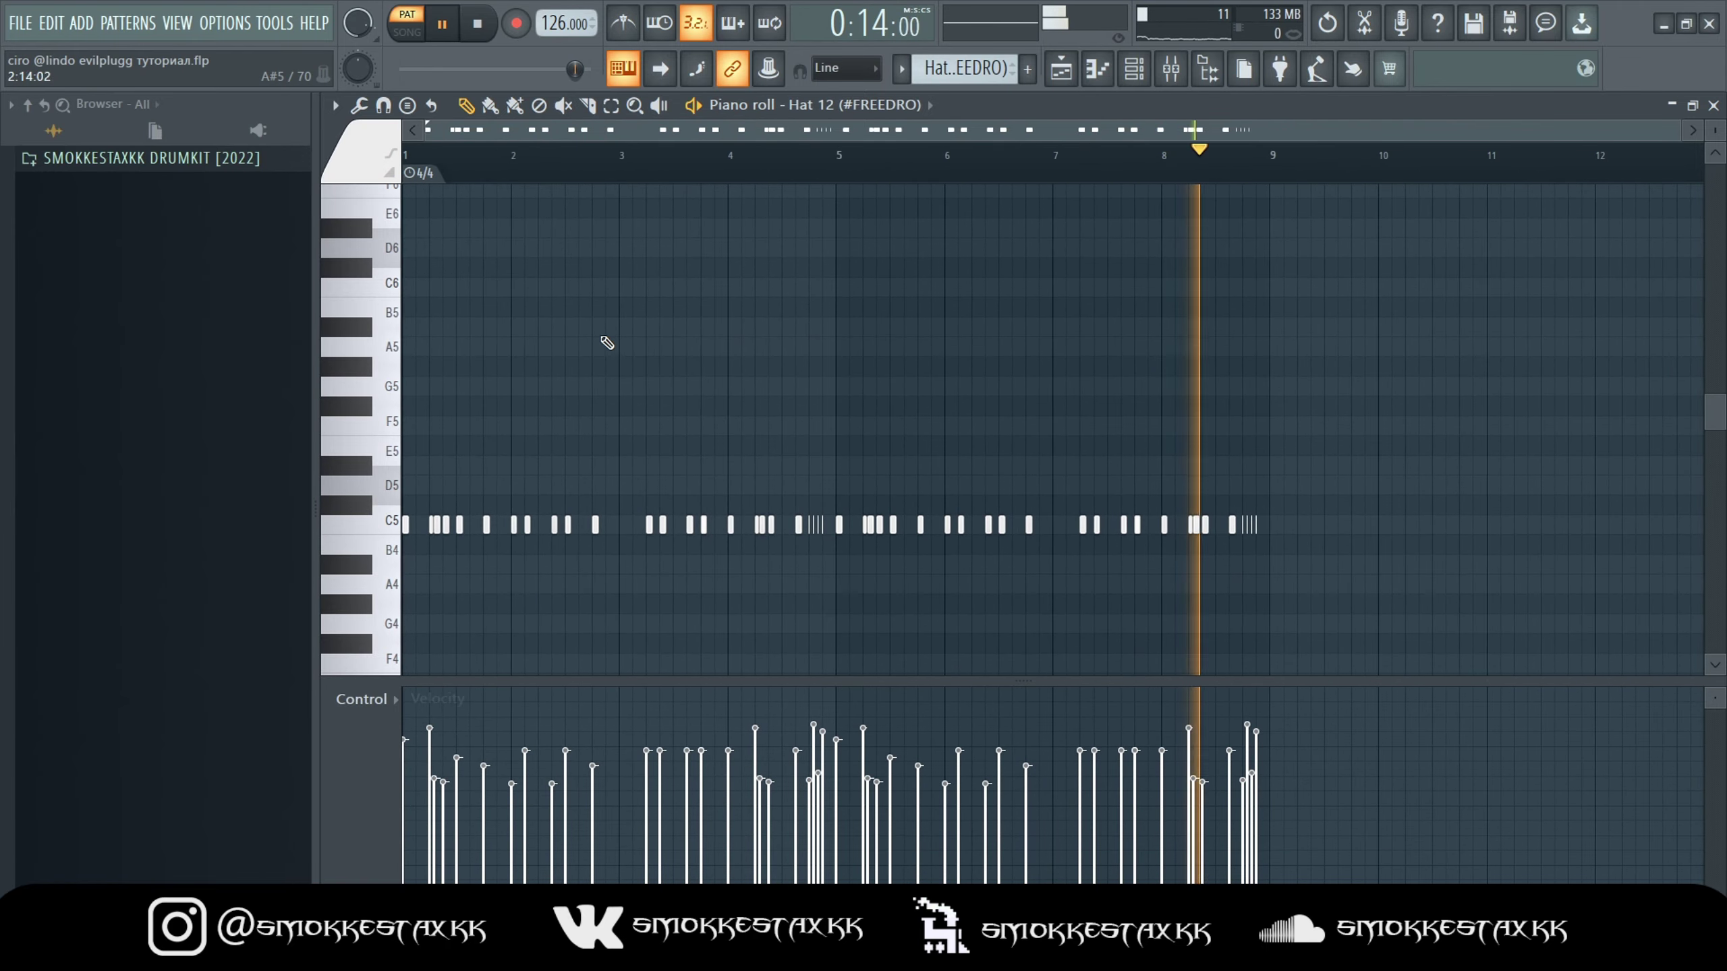
click(1128, 80)
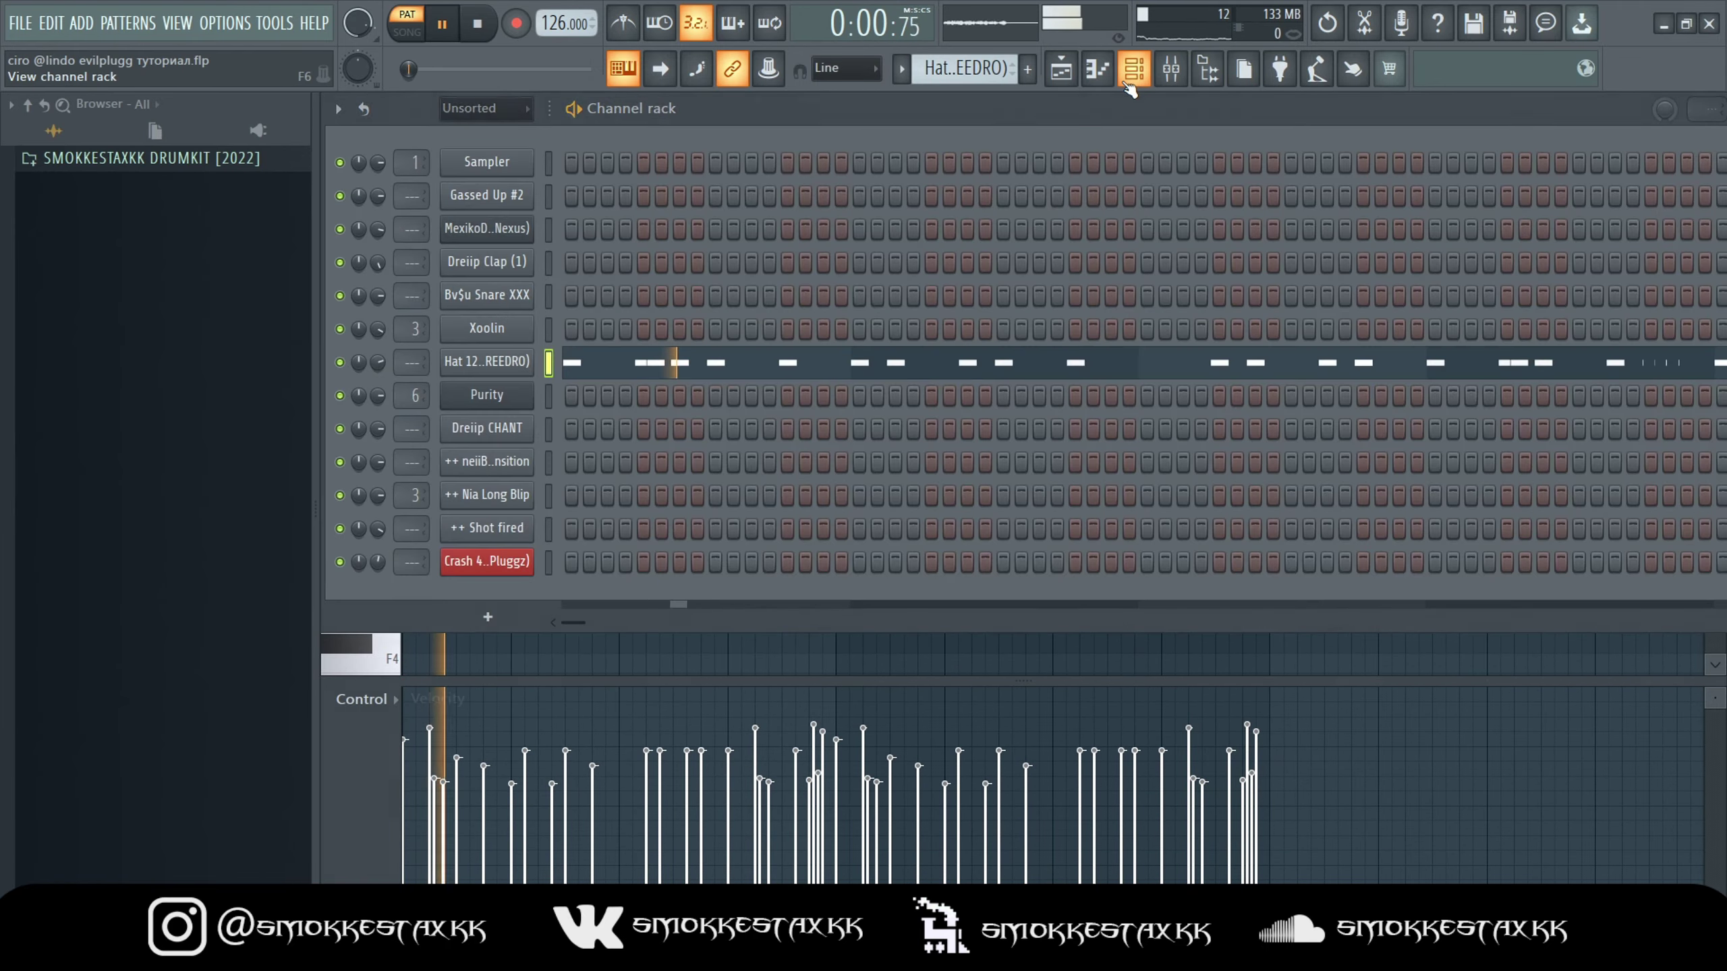
key(space)
key(F6)
key(F5)
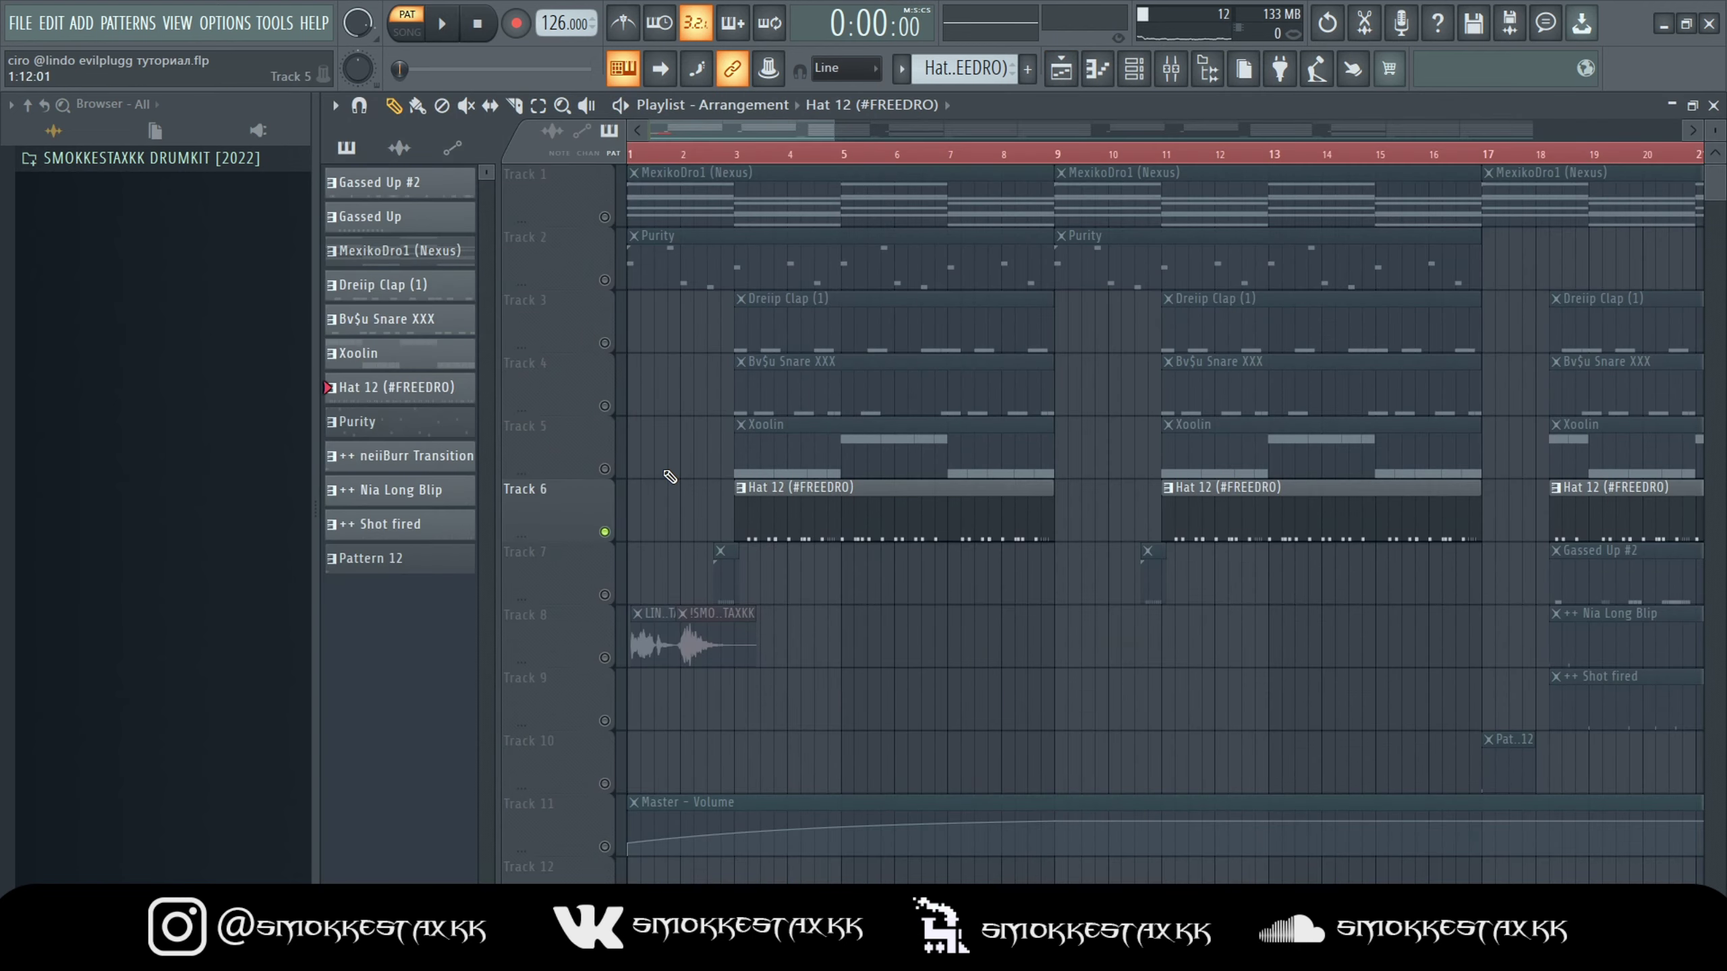
Solo Track 7, play the Gassed Up #2 pattern in the piano roll to examine its rolls, and return to the playlist.
scroll(670, 476, down, 2)
click(604, 406)
scroll(721, 418, down, 2)
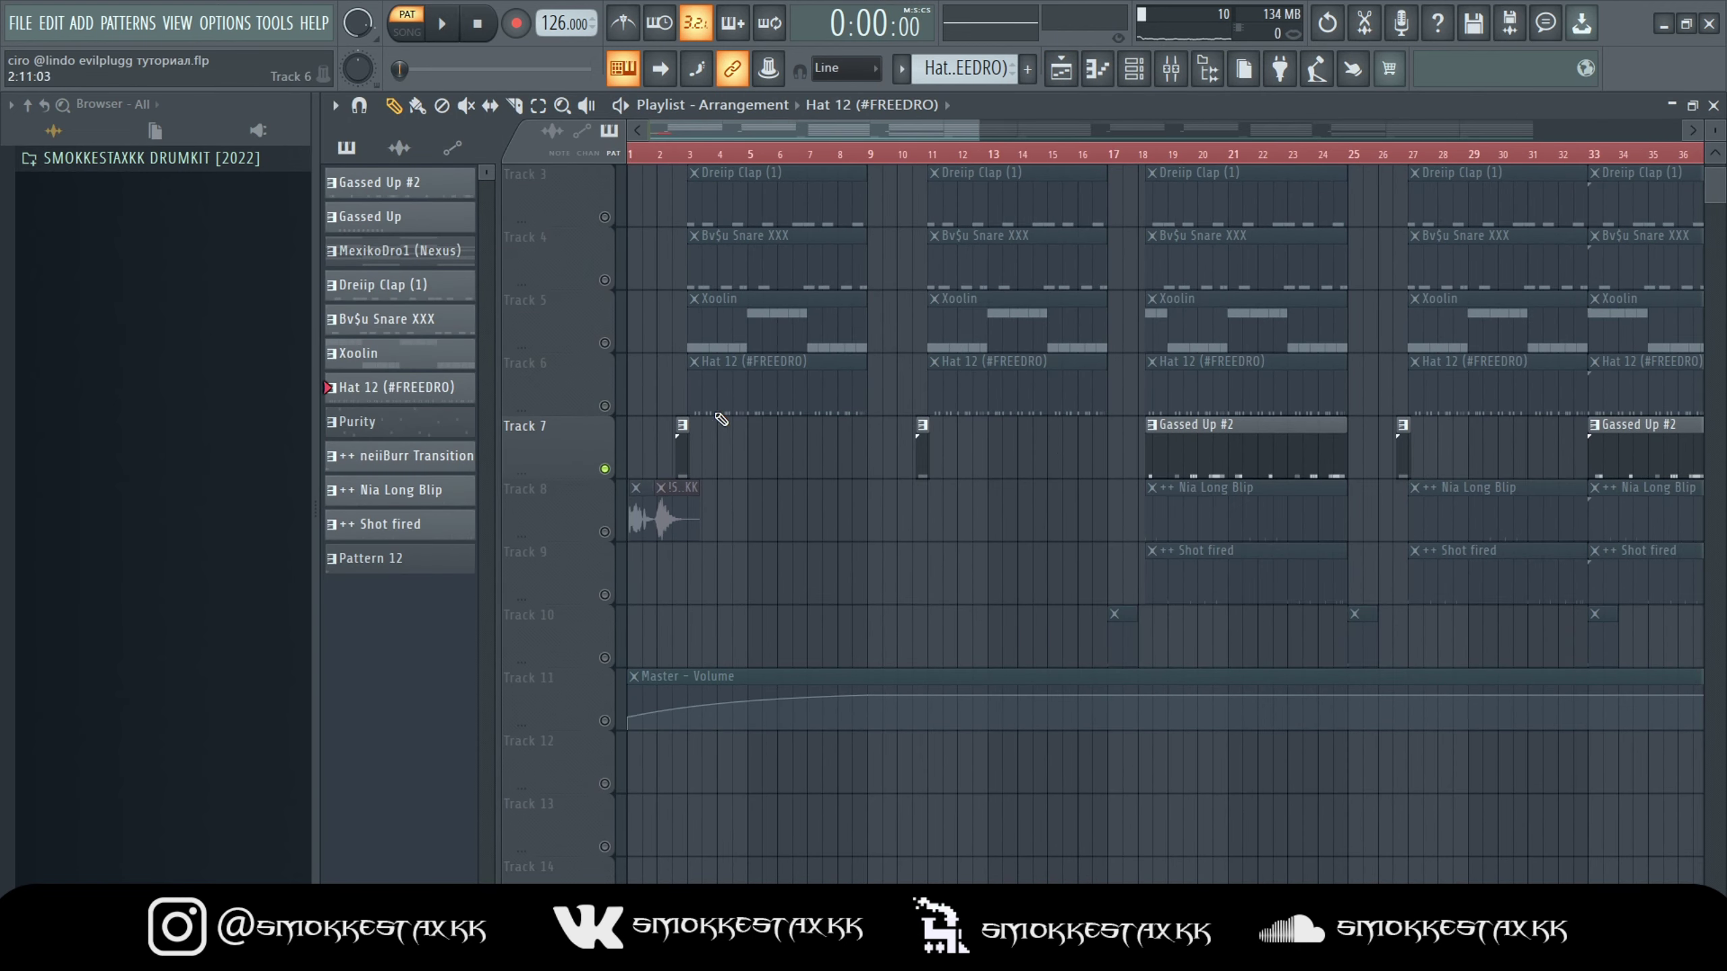
double_click(1207, 452)
click(517, 153)
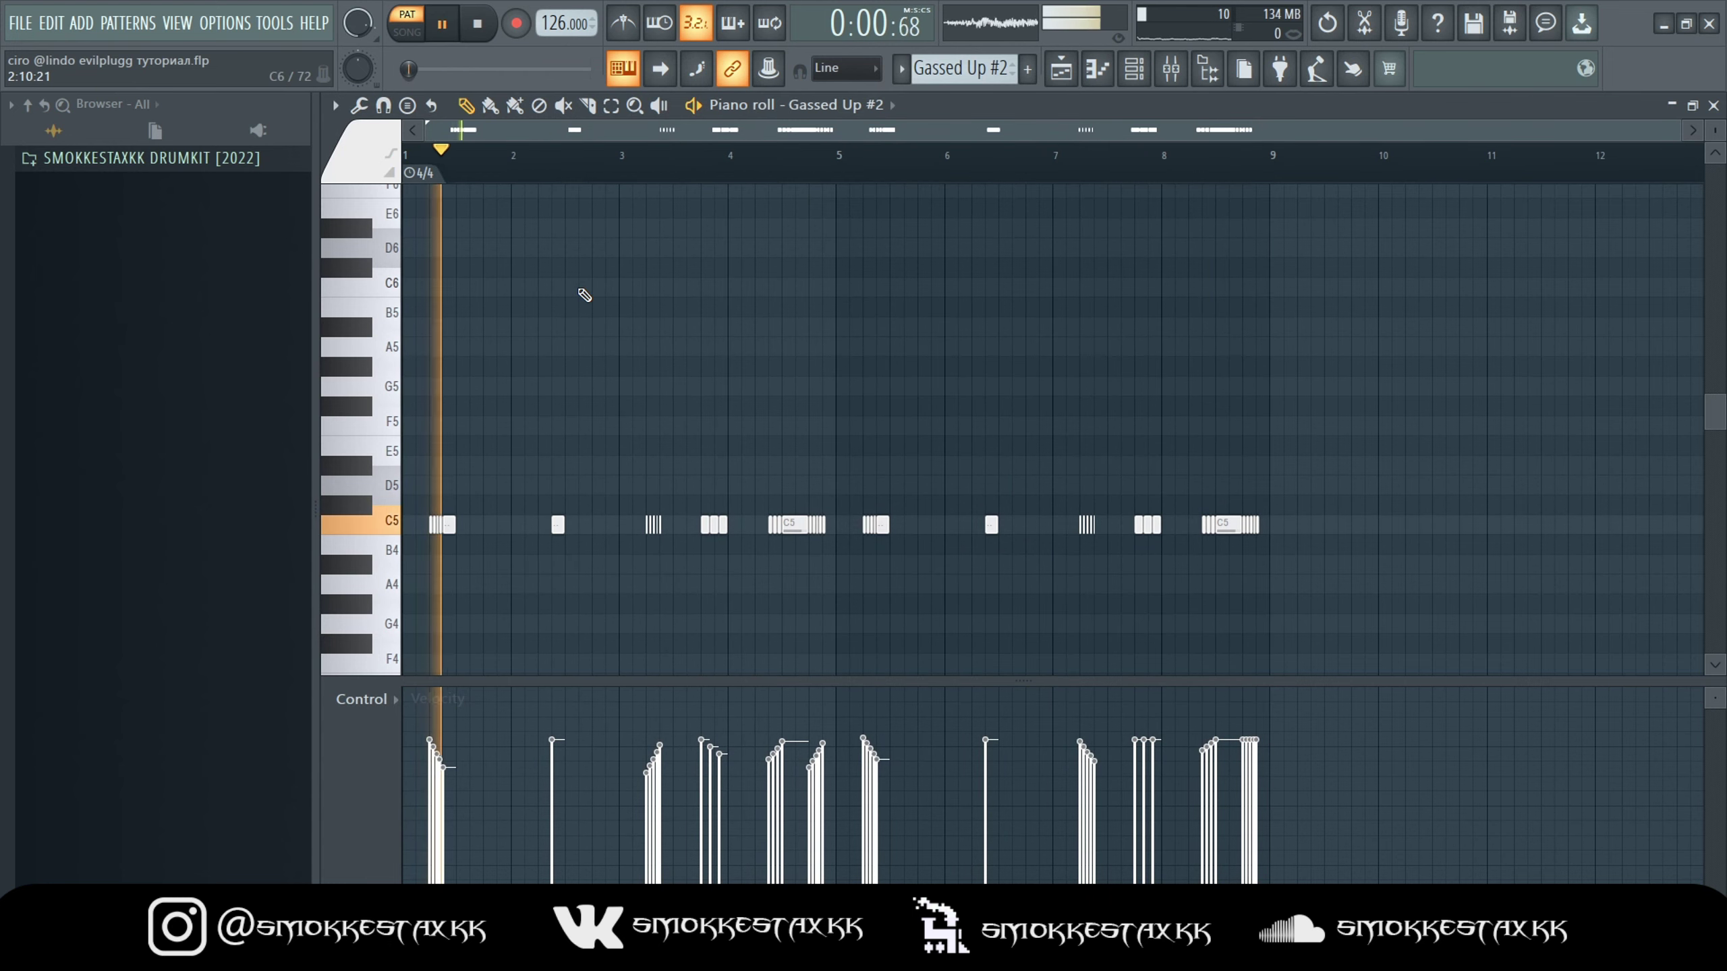
scroll(443, 338, up, 2)
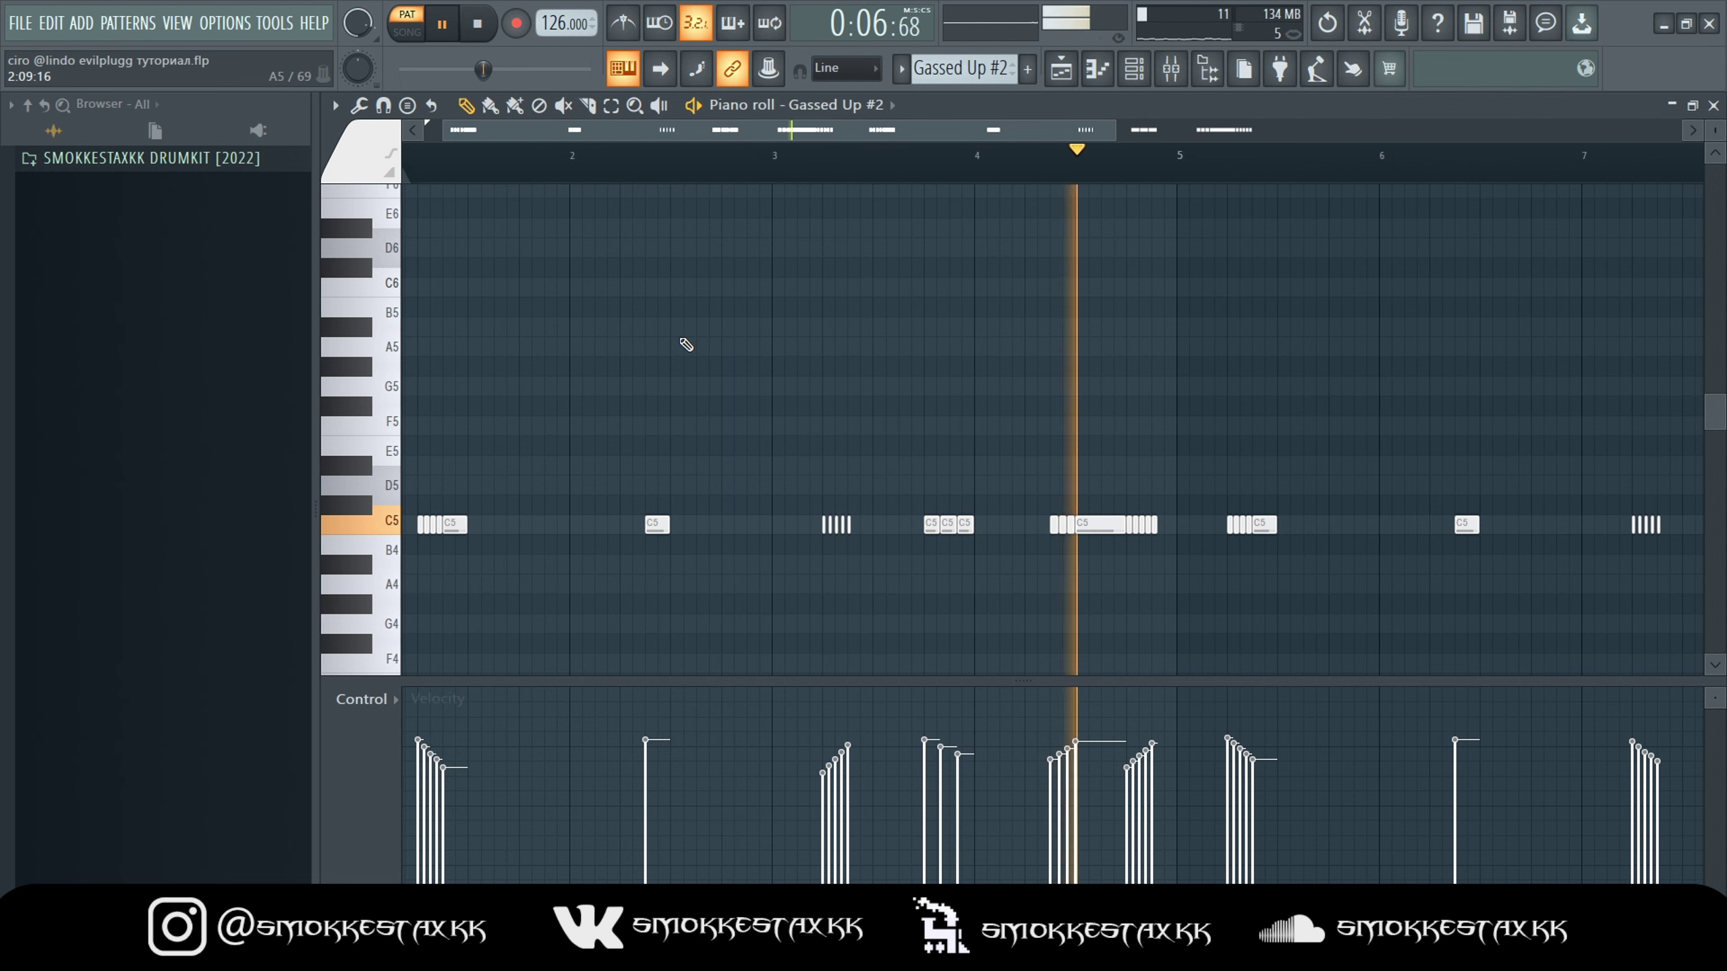
scroll(932, 446, down, 3)
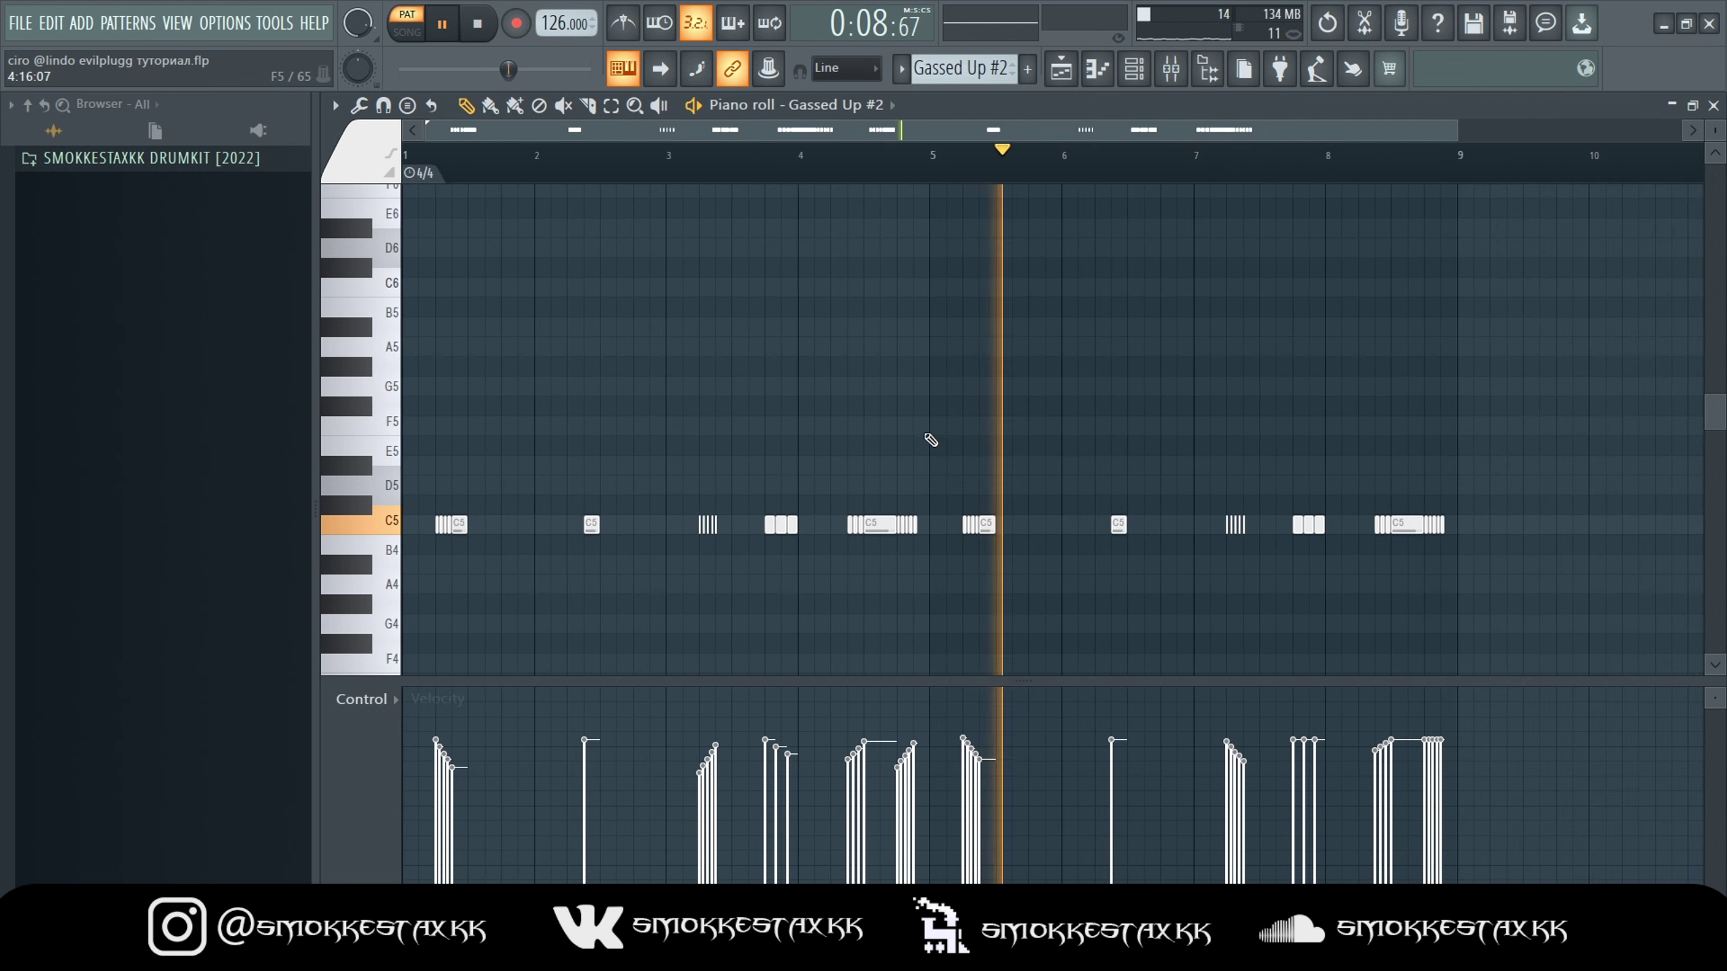
key(F5)
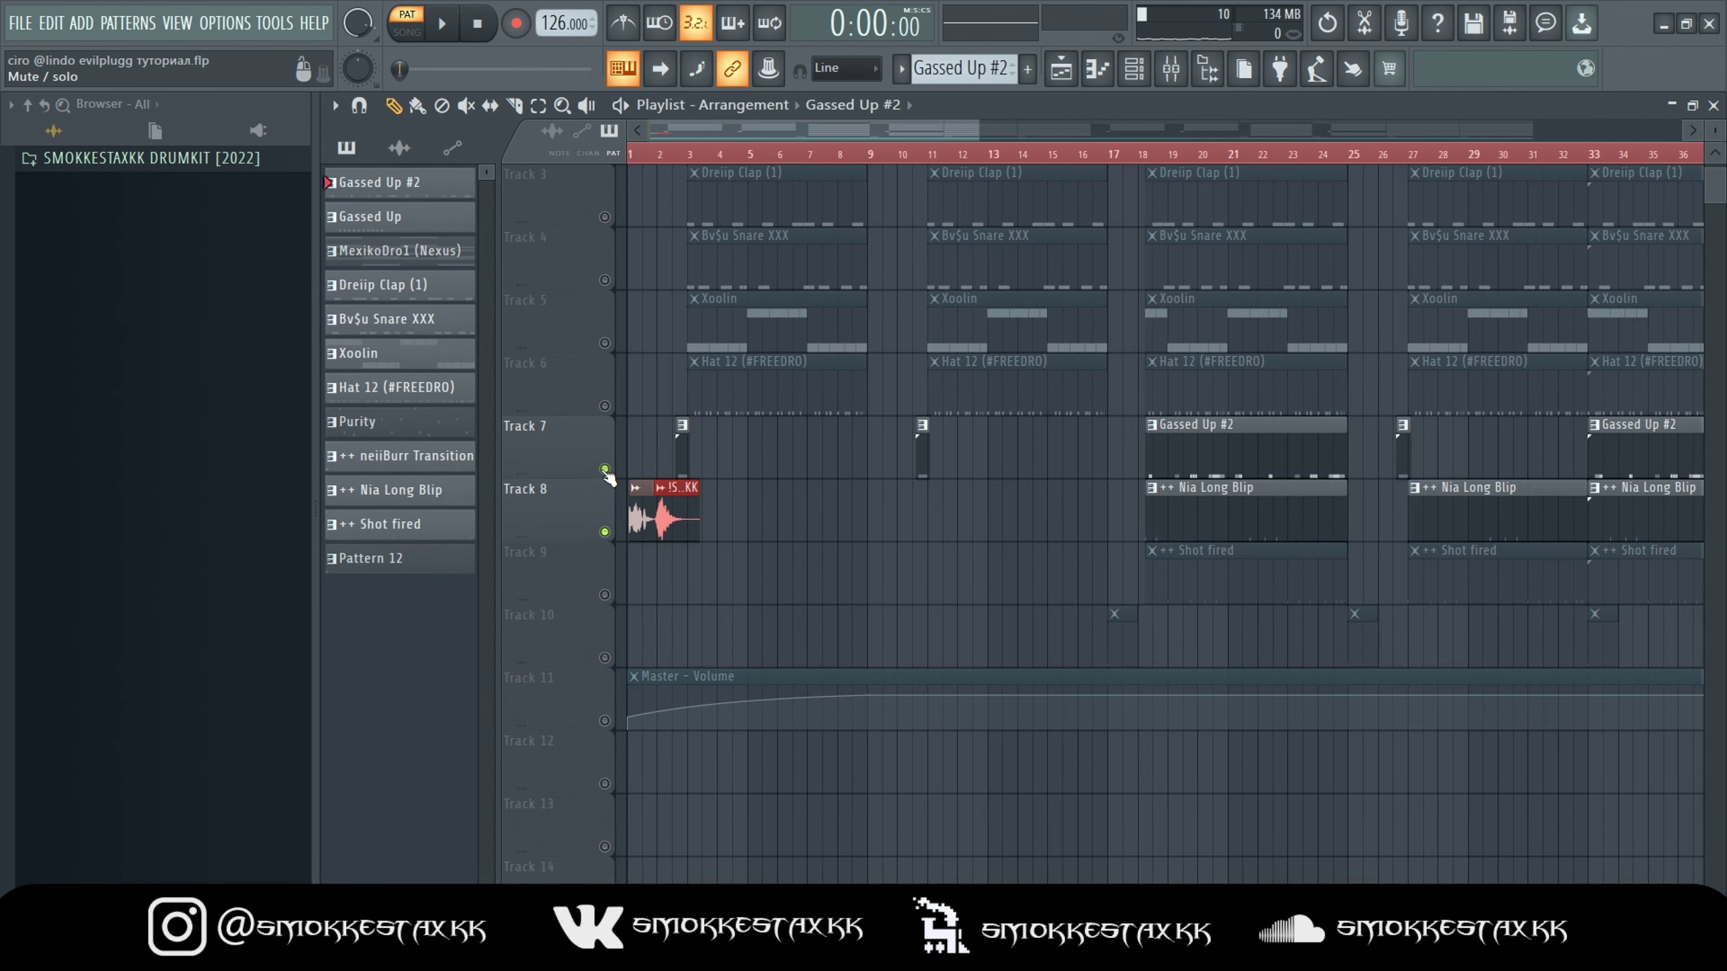
Open the ++ Nia Long Blip pattern in the piano roll, play it and return to the playlist.
double_click(1226, 524)
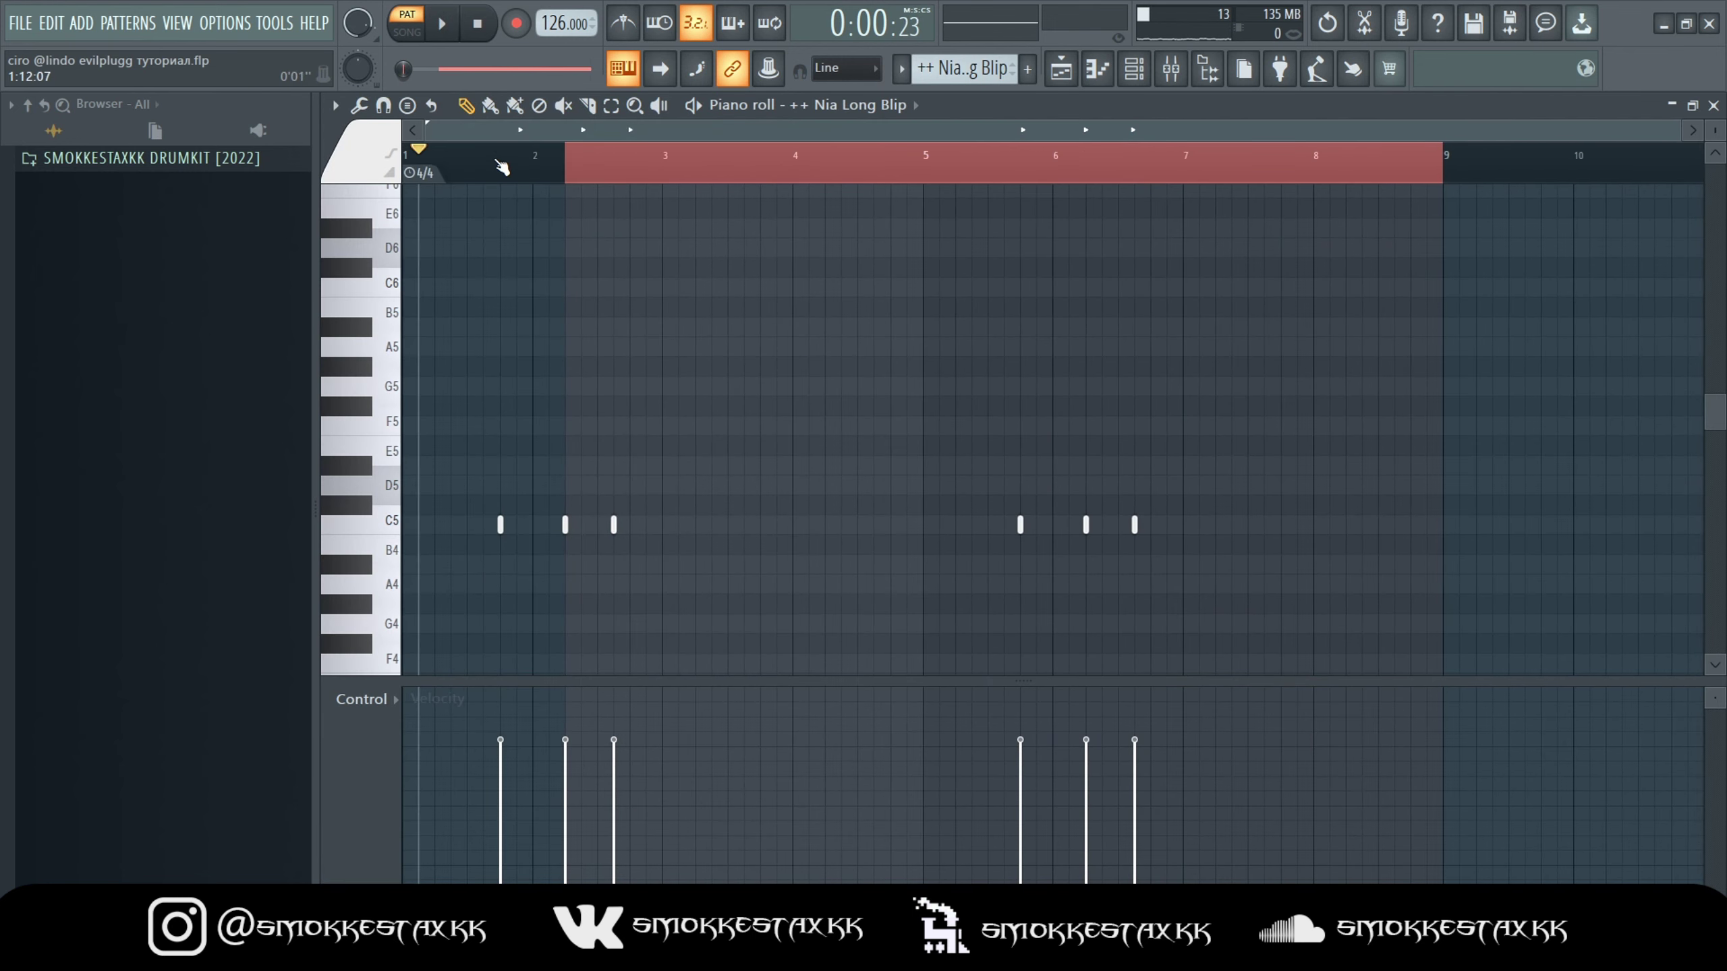
click(531, 167)
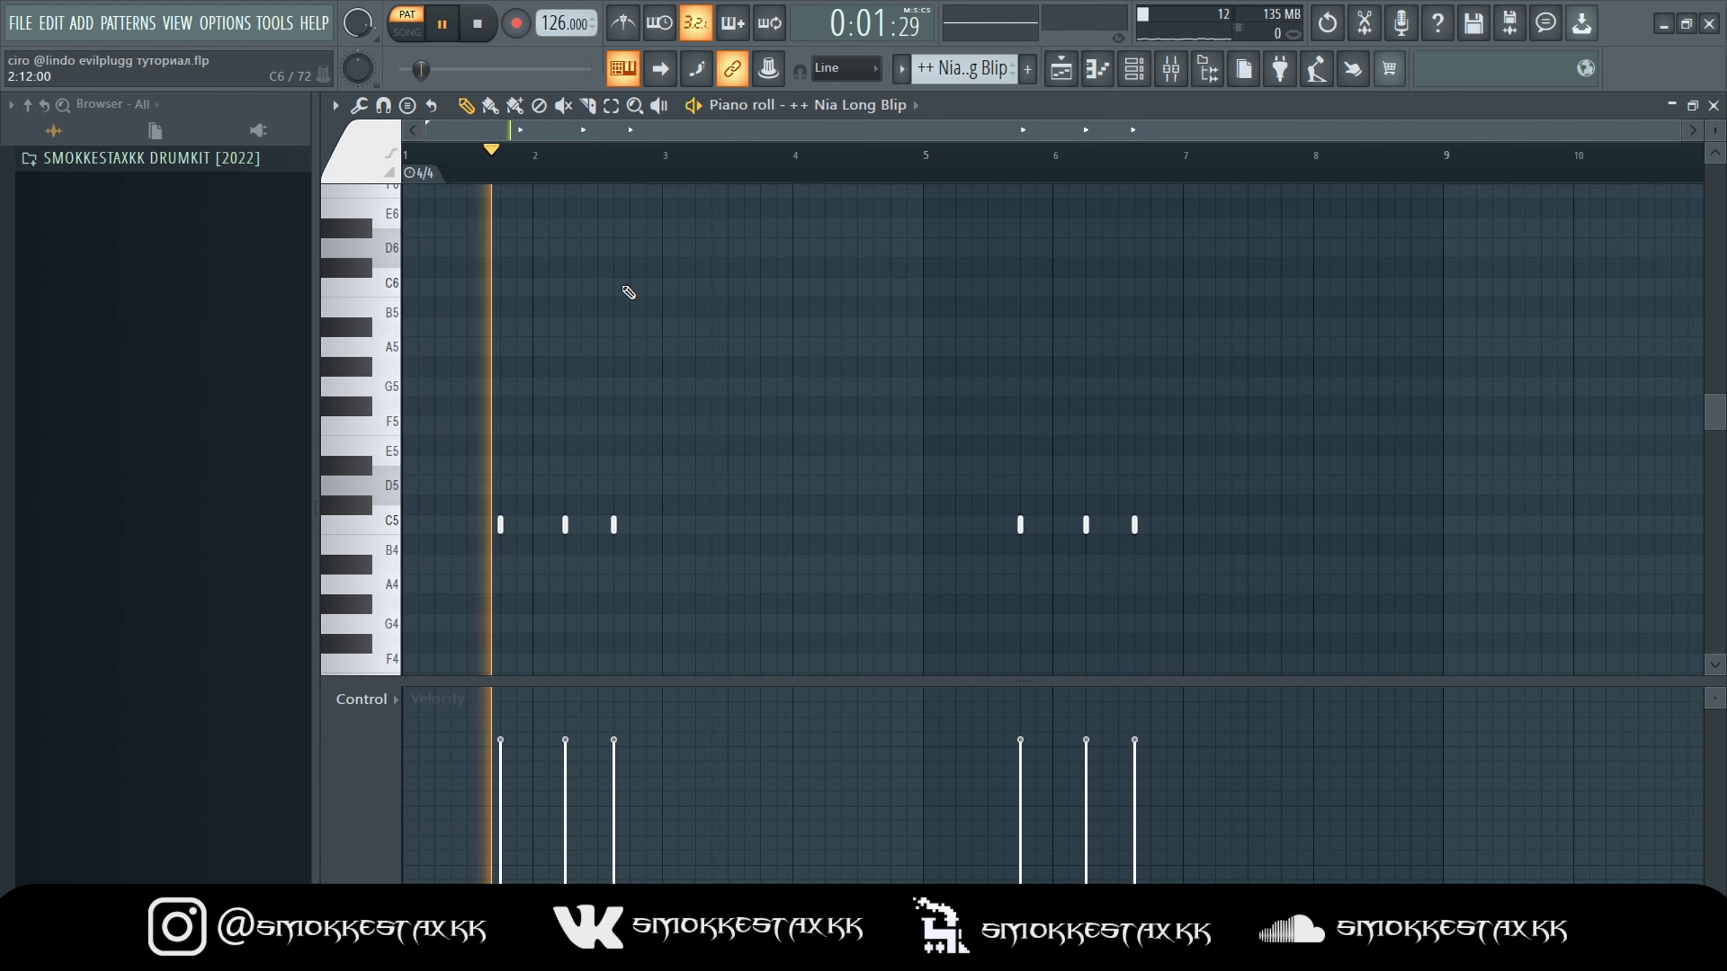
key(space)
key(F5)
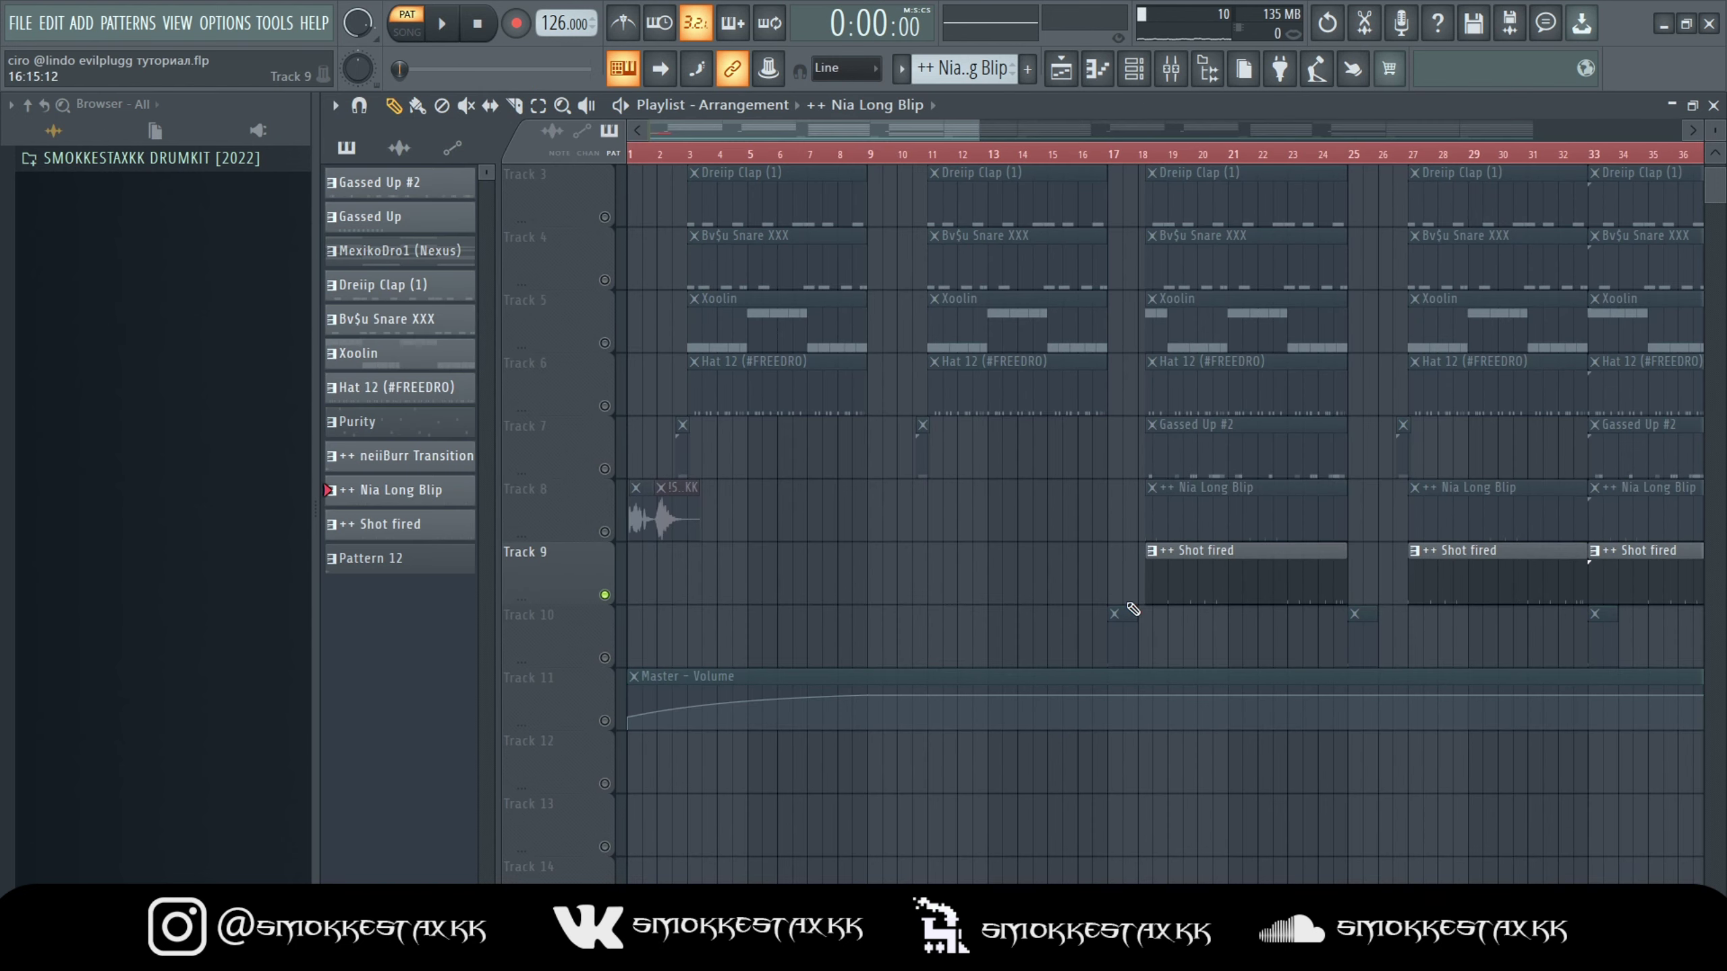
Open the ++ Shot fired pattern in the piano roll and play its two note groups, skipping the empty bars.
double_click(1187, 587)
click(508, 167)
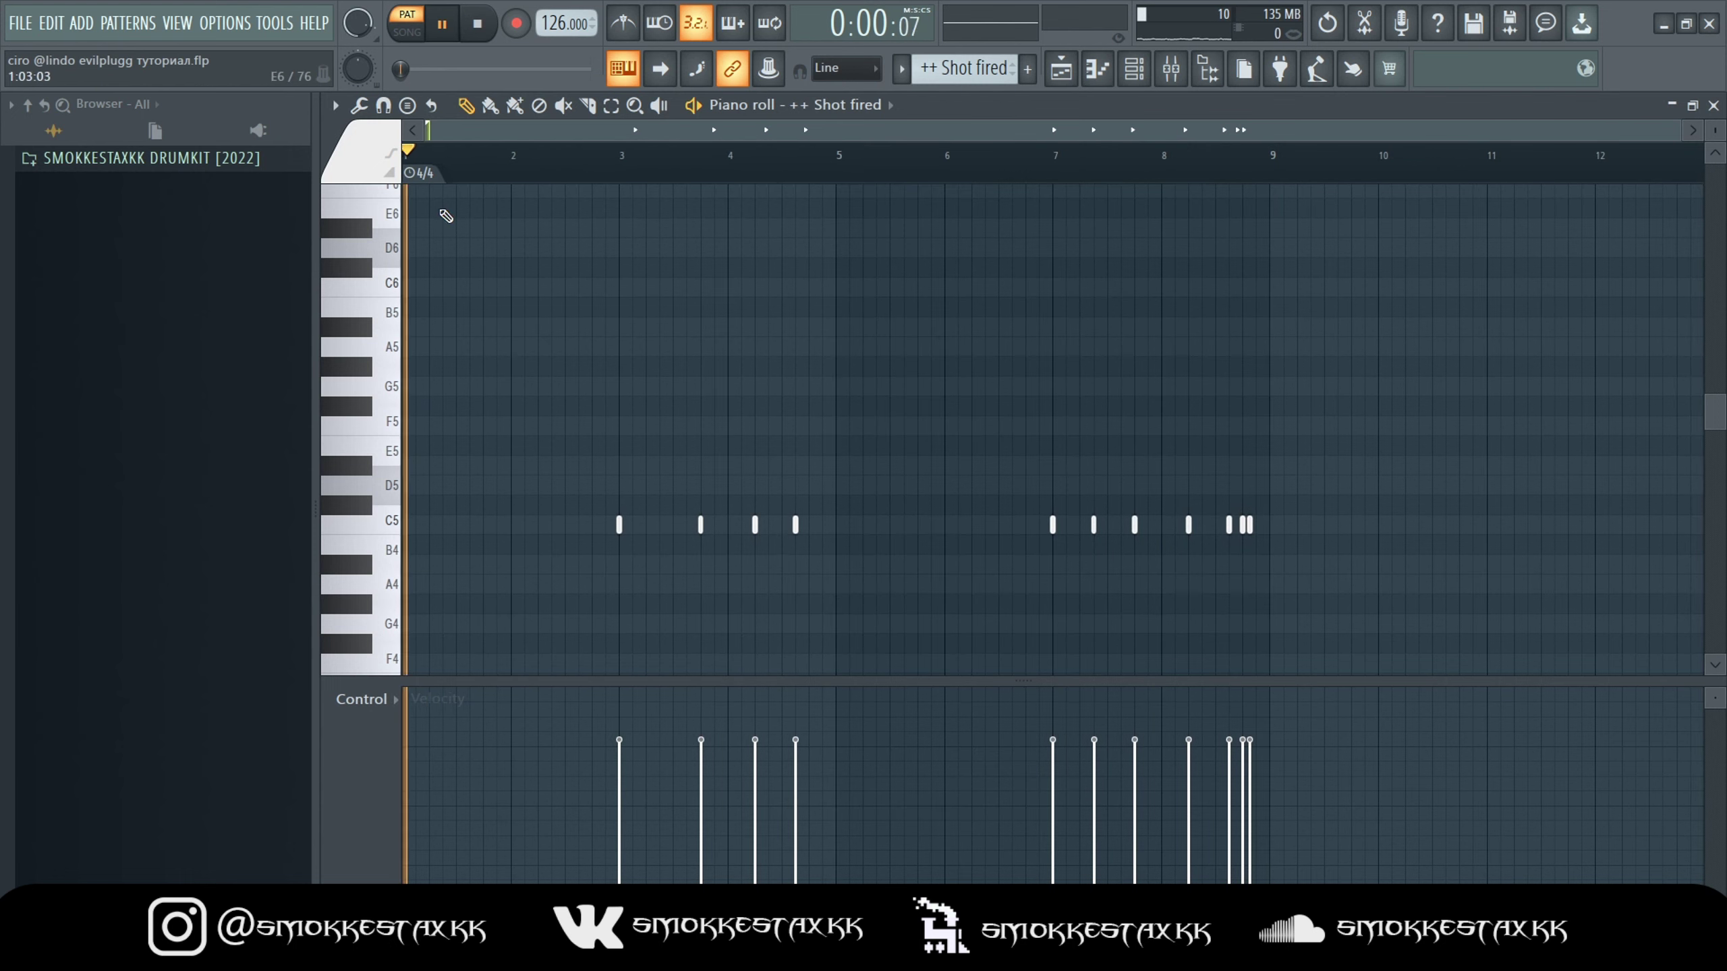
click(570, 156)
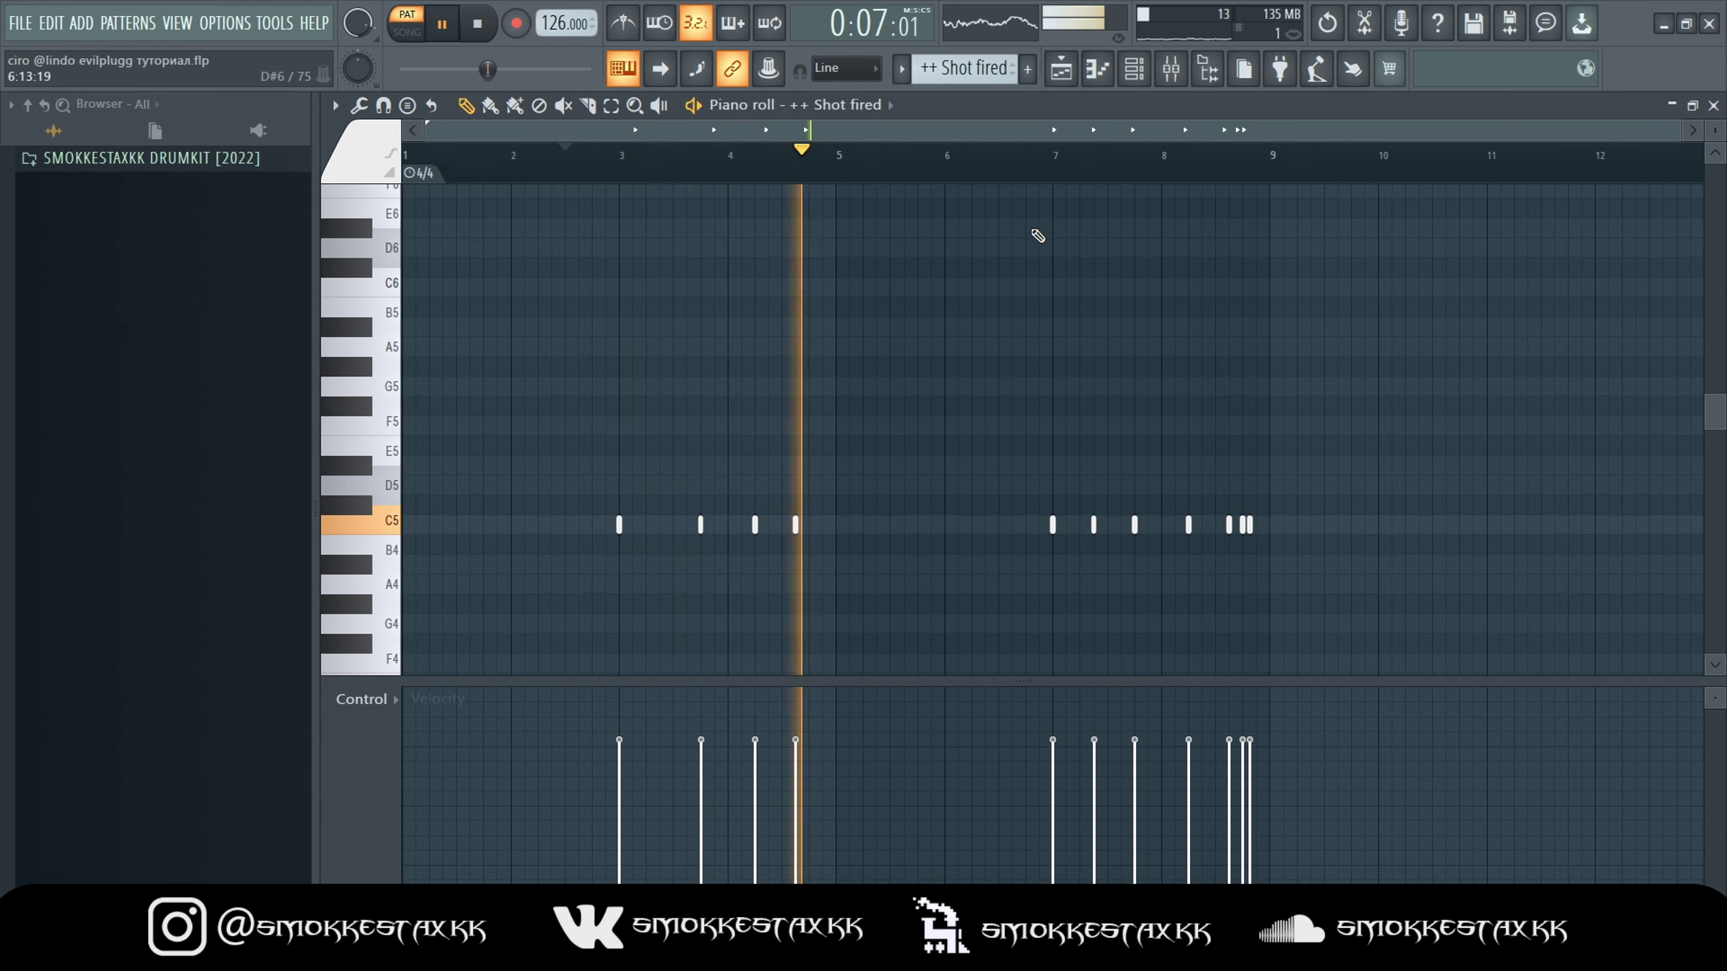
click(987, 155)
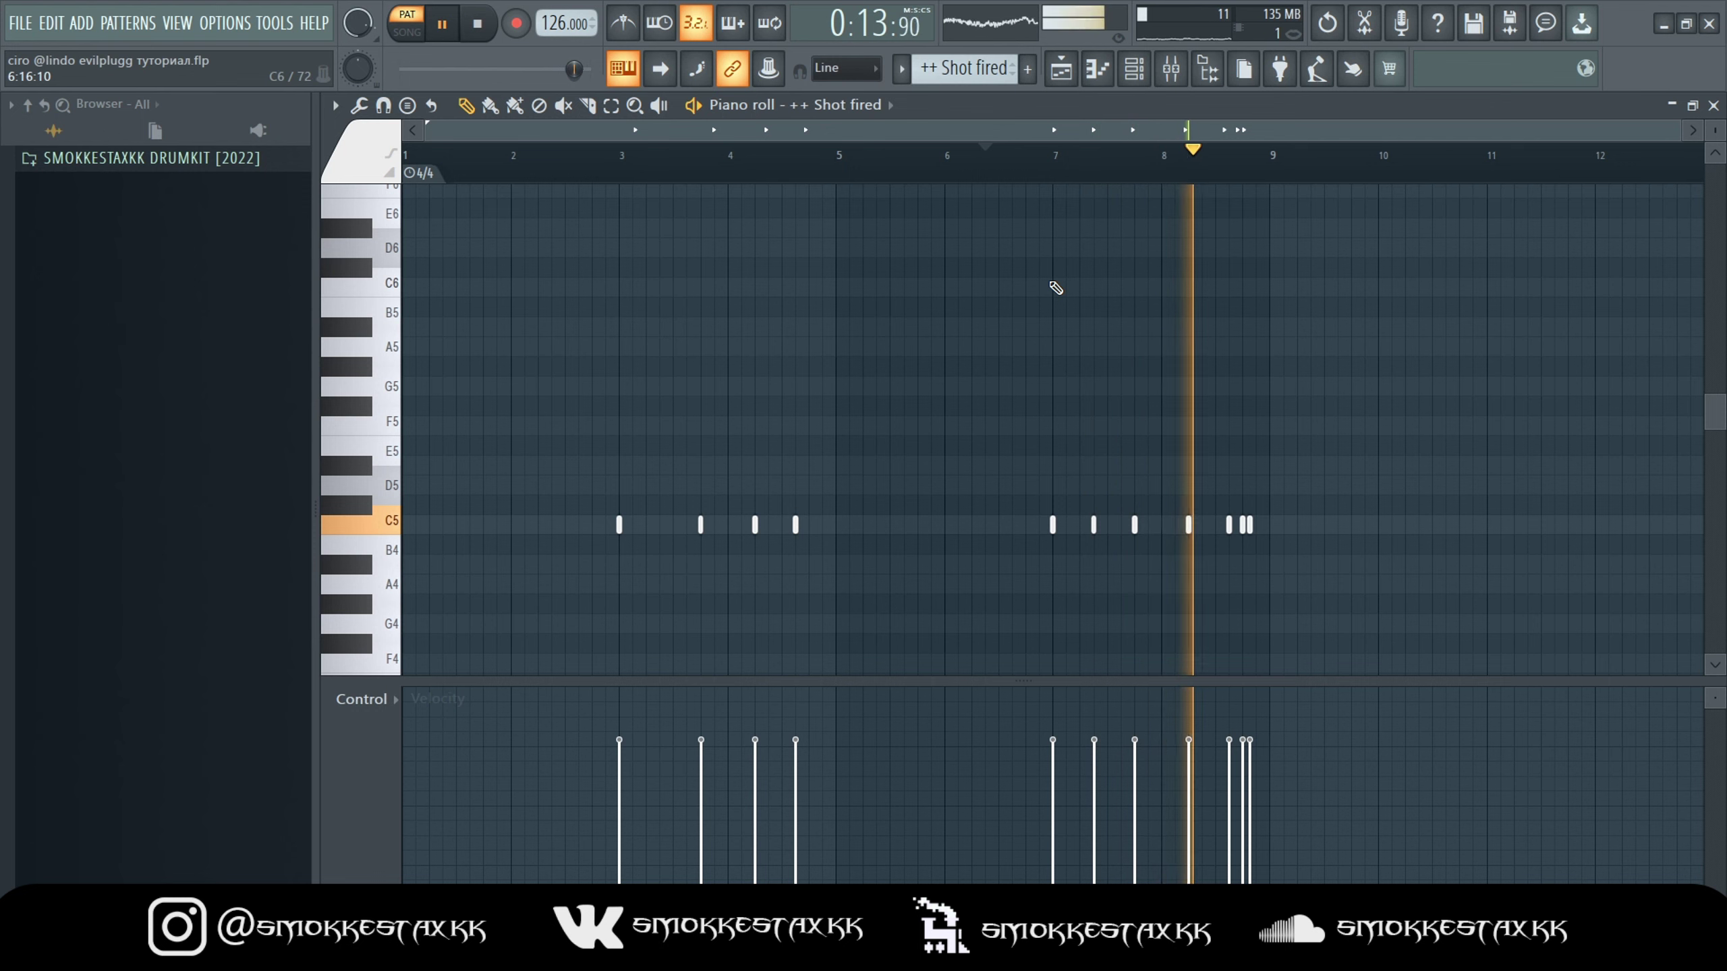
Return to the playlist, isolate Track 10, play its Pattern 12 crash in the piano roll, and go back to the playlist.
key(F5)
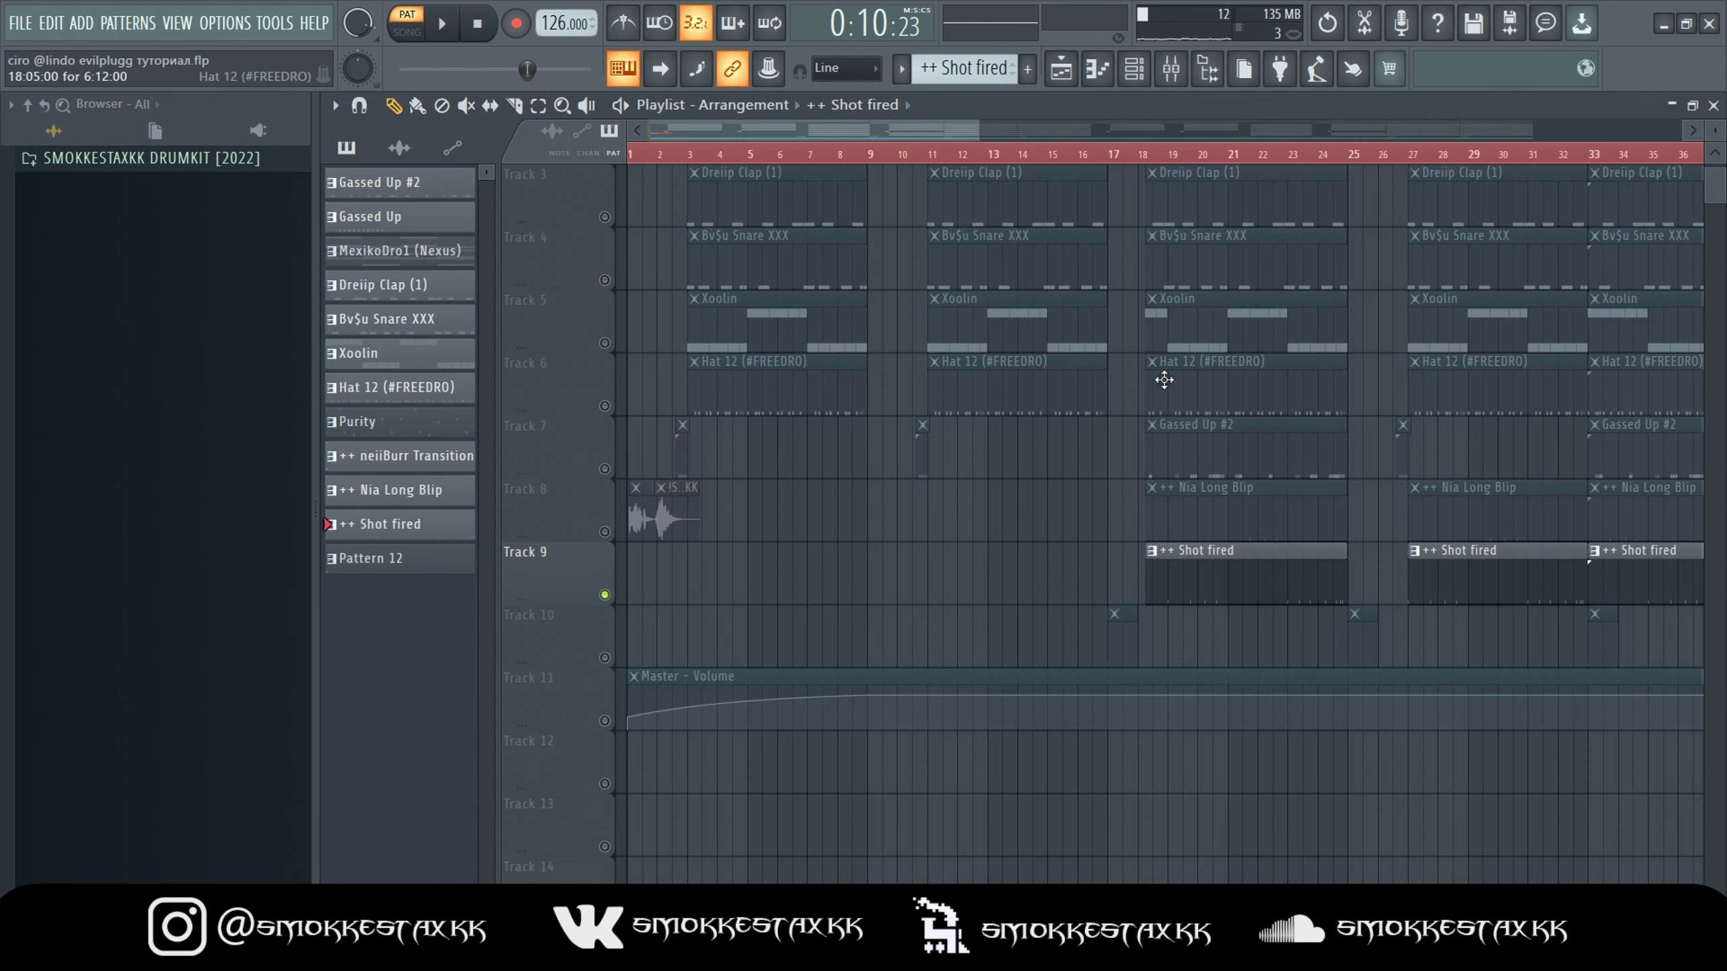
ctrl+scroll(1302, 508, up, 2)
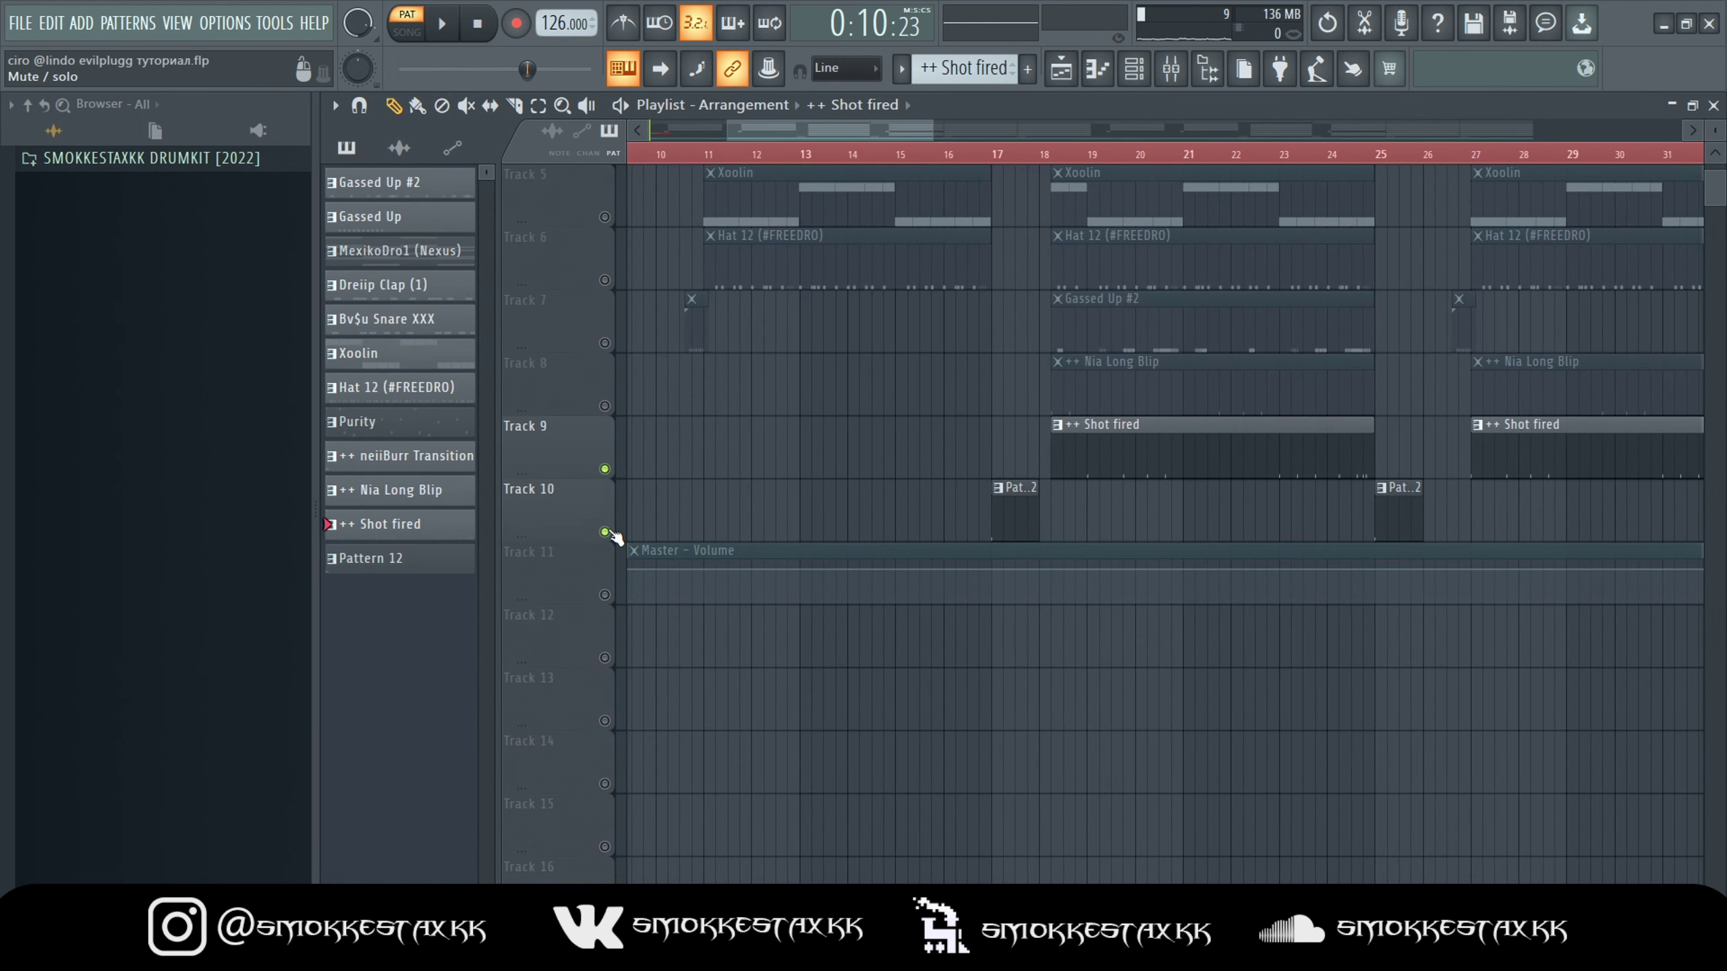
click(604, 469)
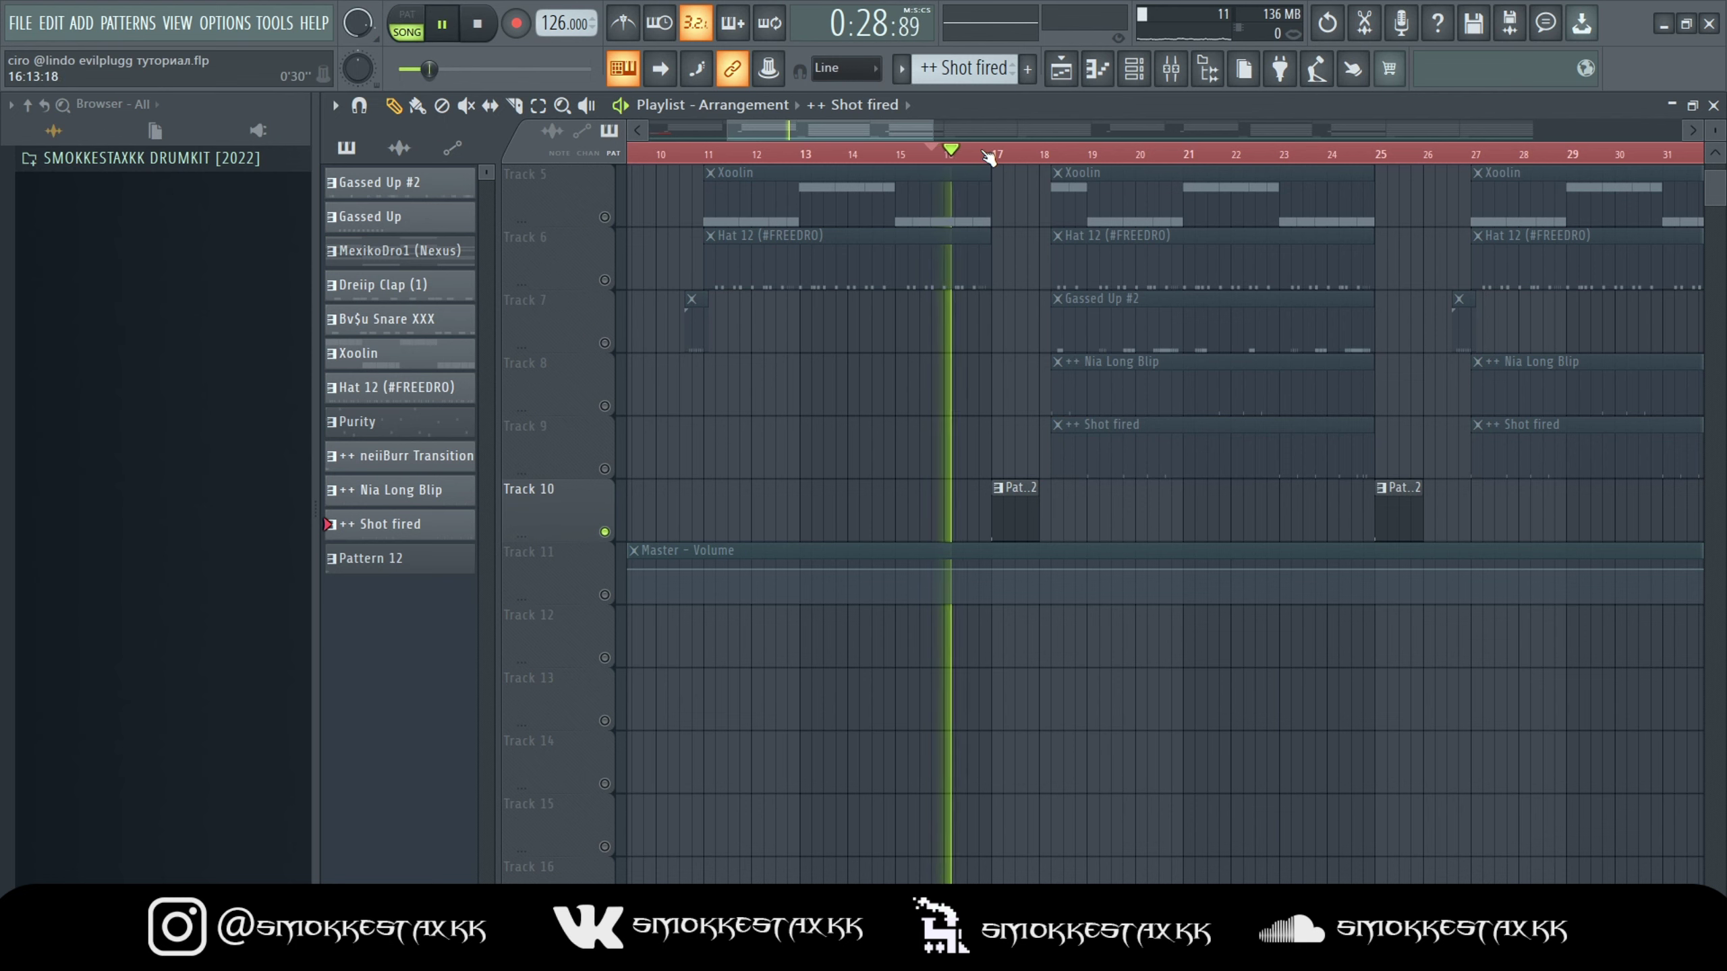
double_click(1010, 515)
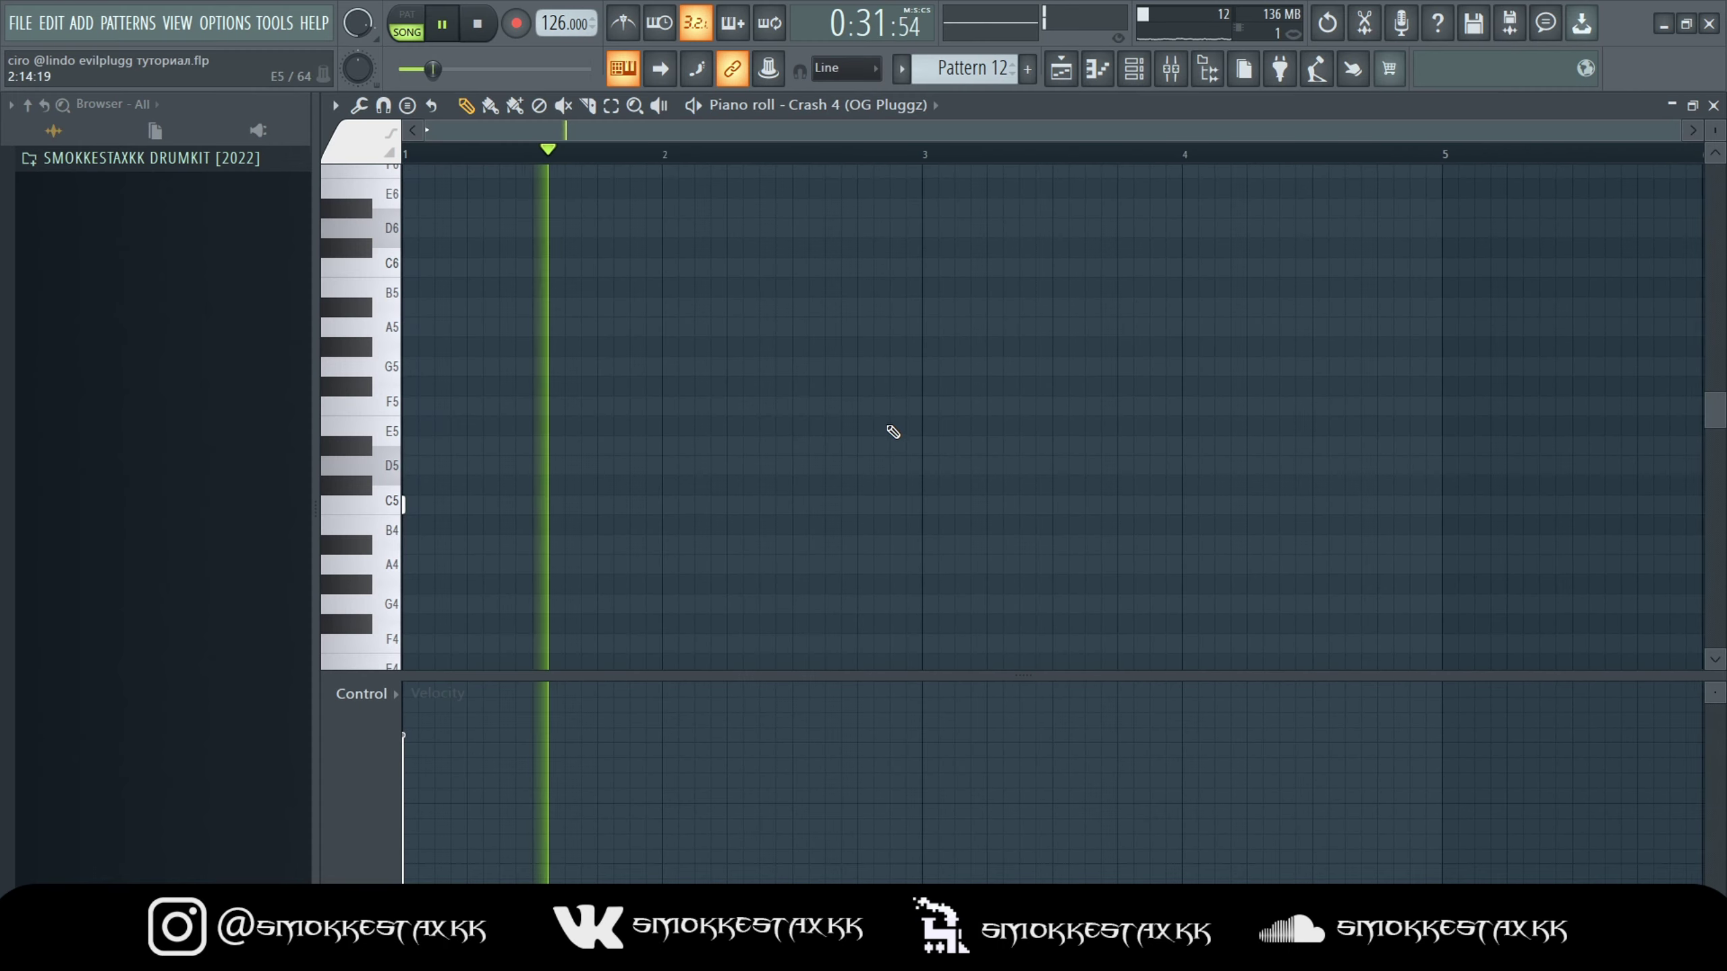
key(space)
click(1141, 78)
key(F5)
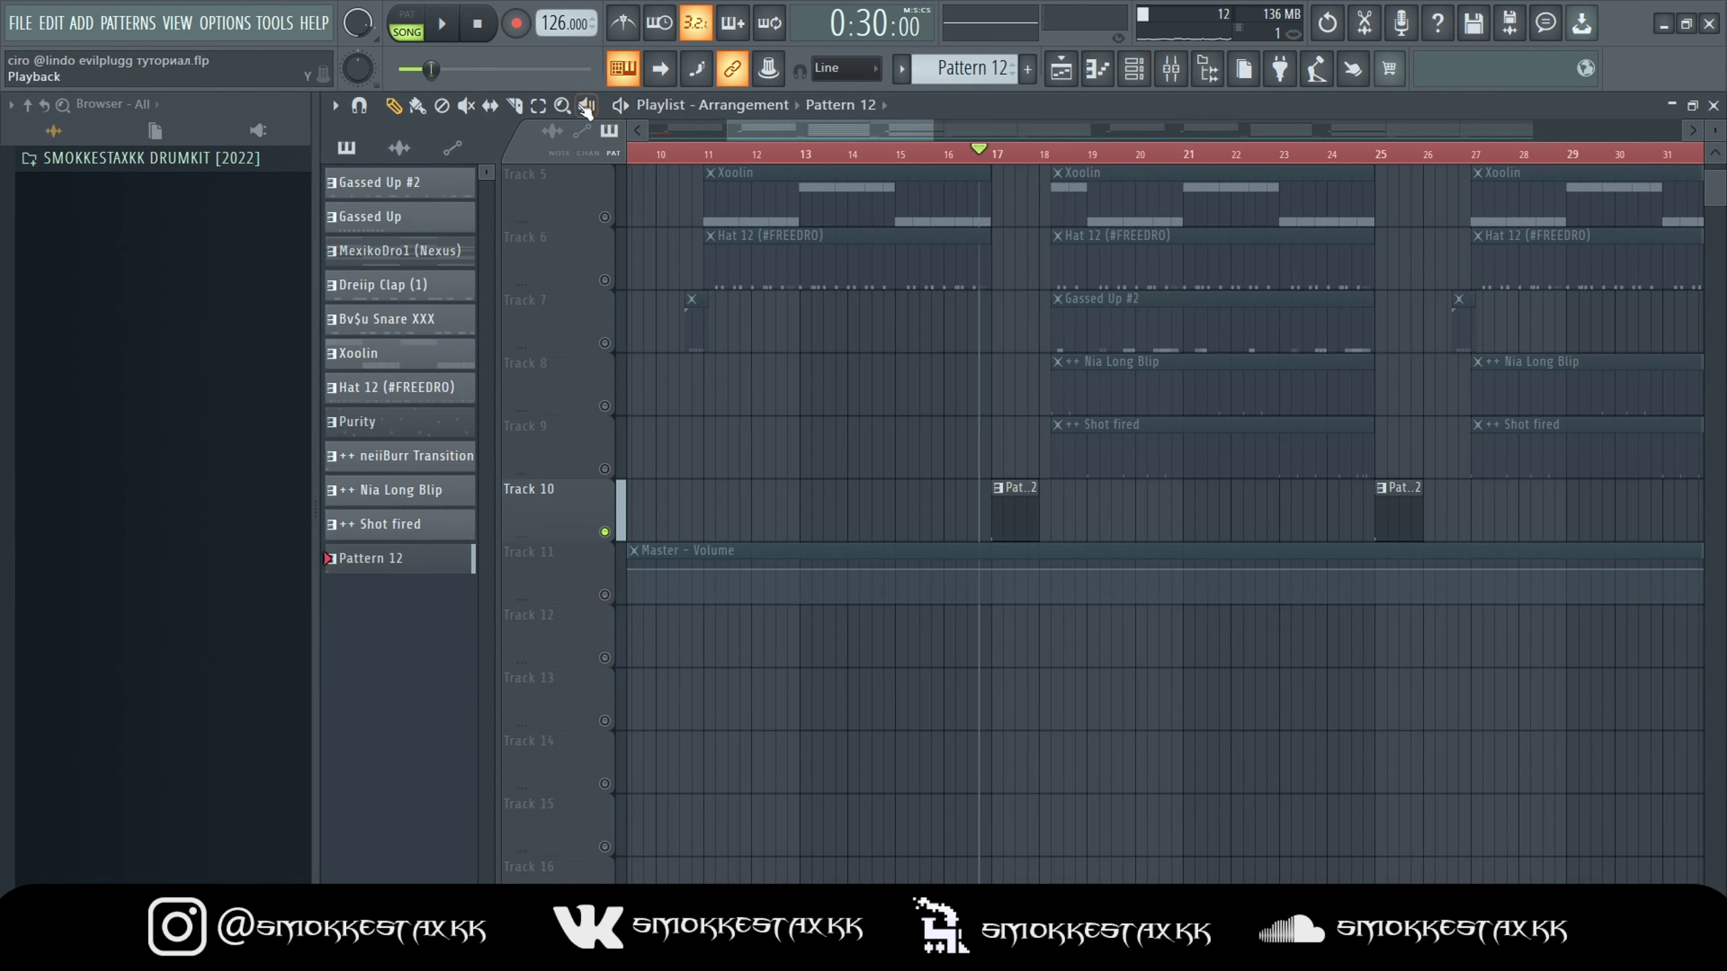
Re-enable all playlist tracks, play the song from the start, and inspect the mixer inserts from Insert 1 through Insert 6.
click(604, 217)
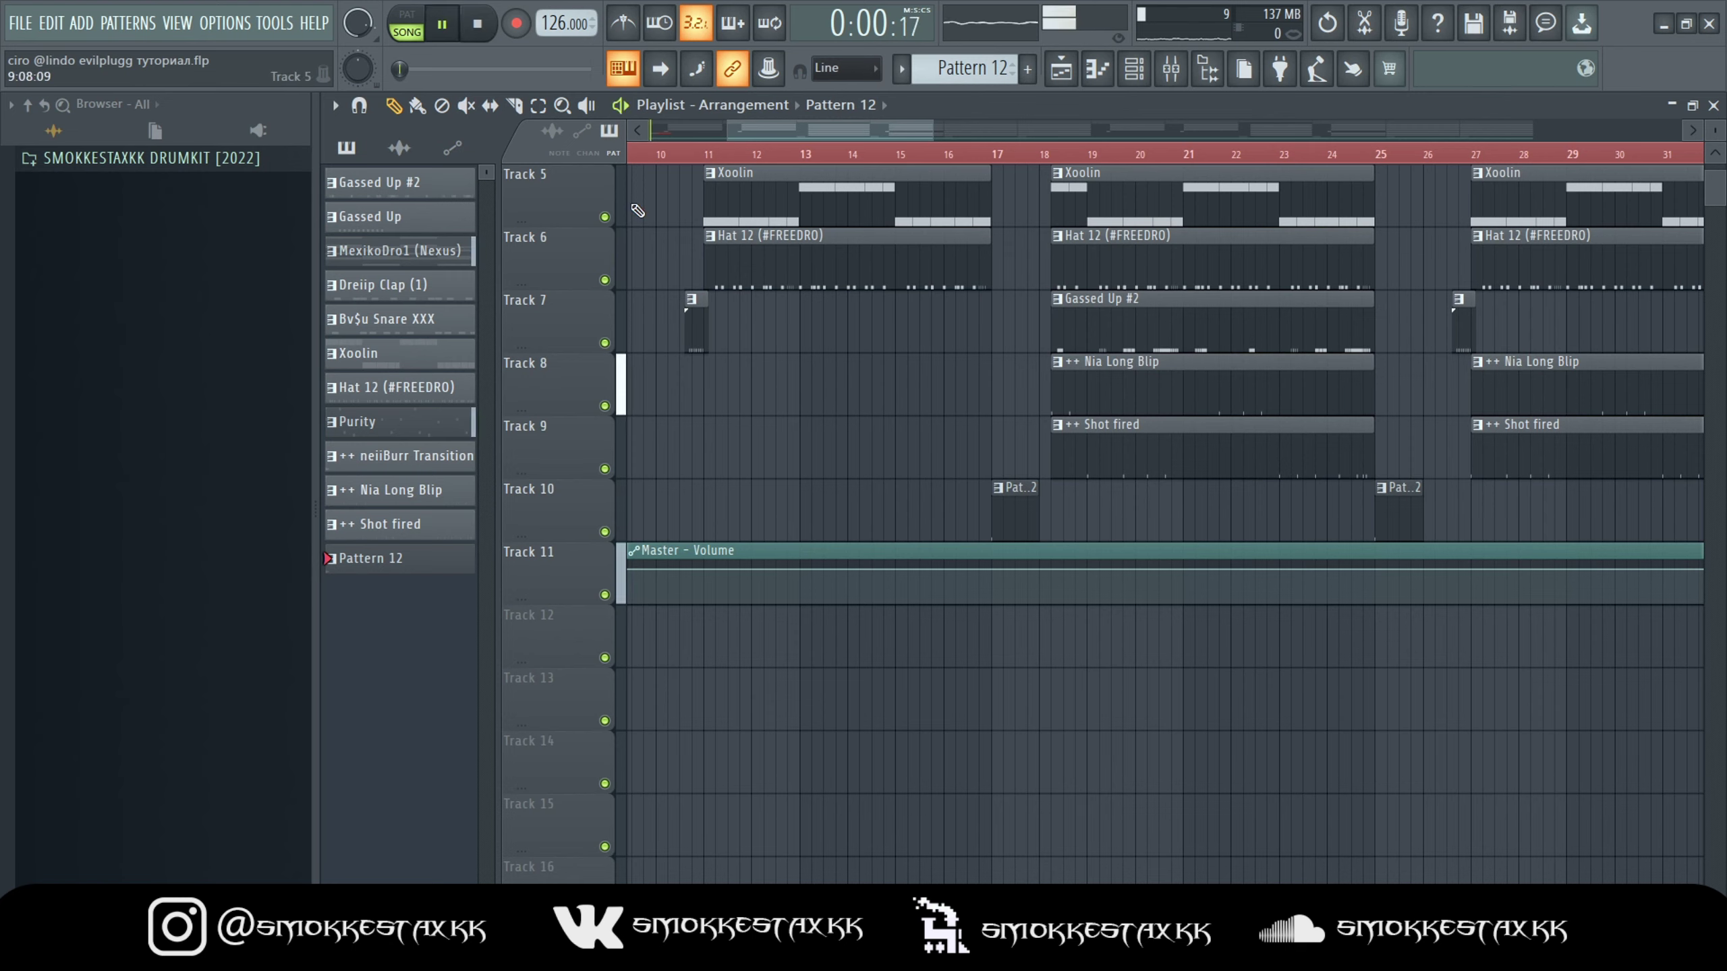
click(1184, 84)
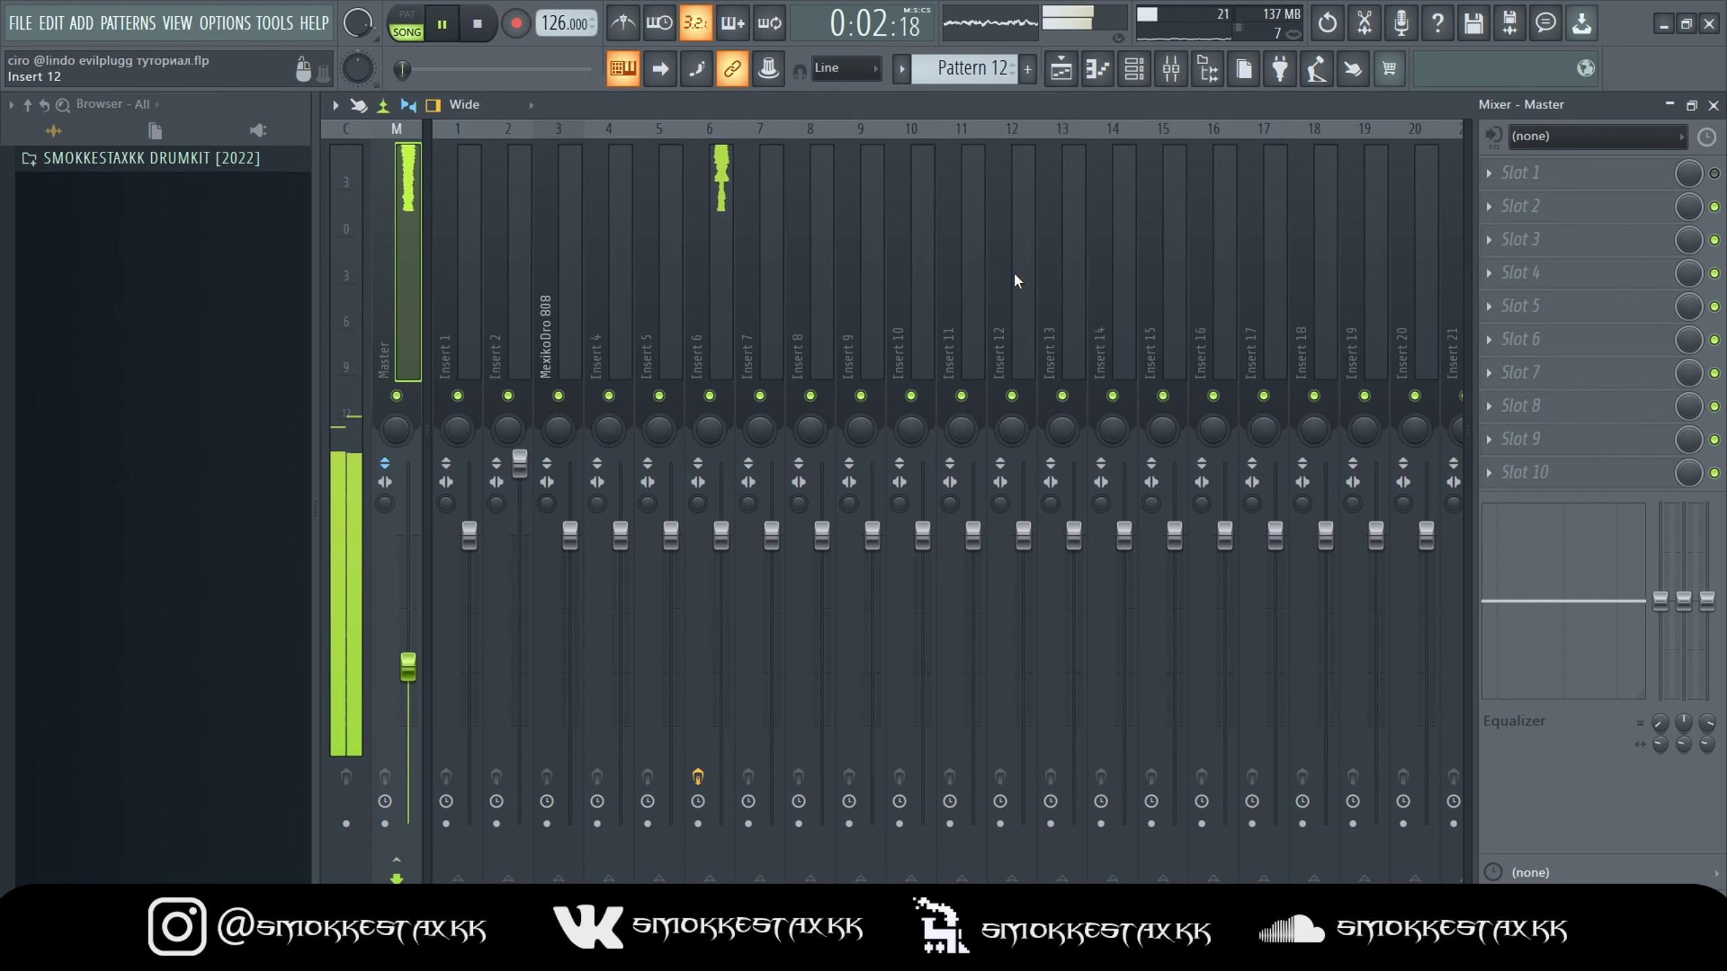
click(462, 294)
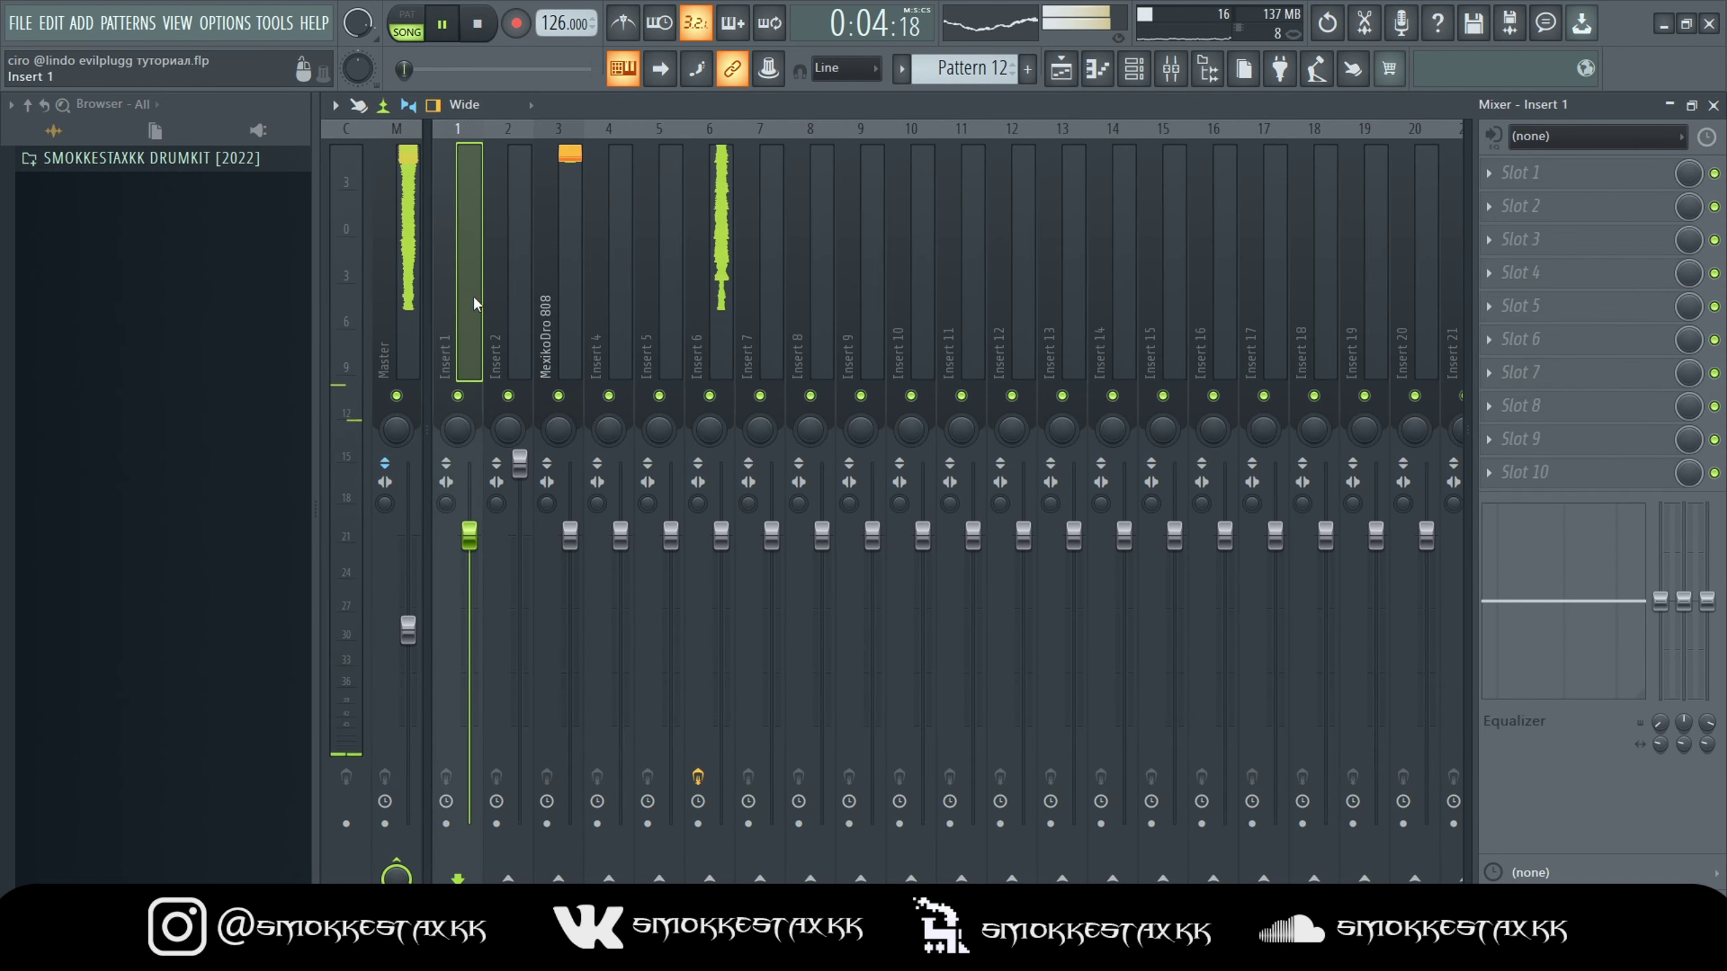
click(498, 307)
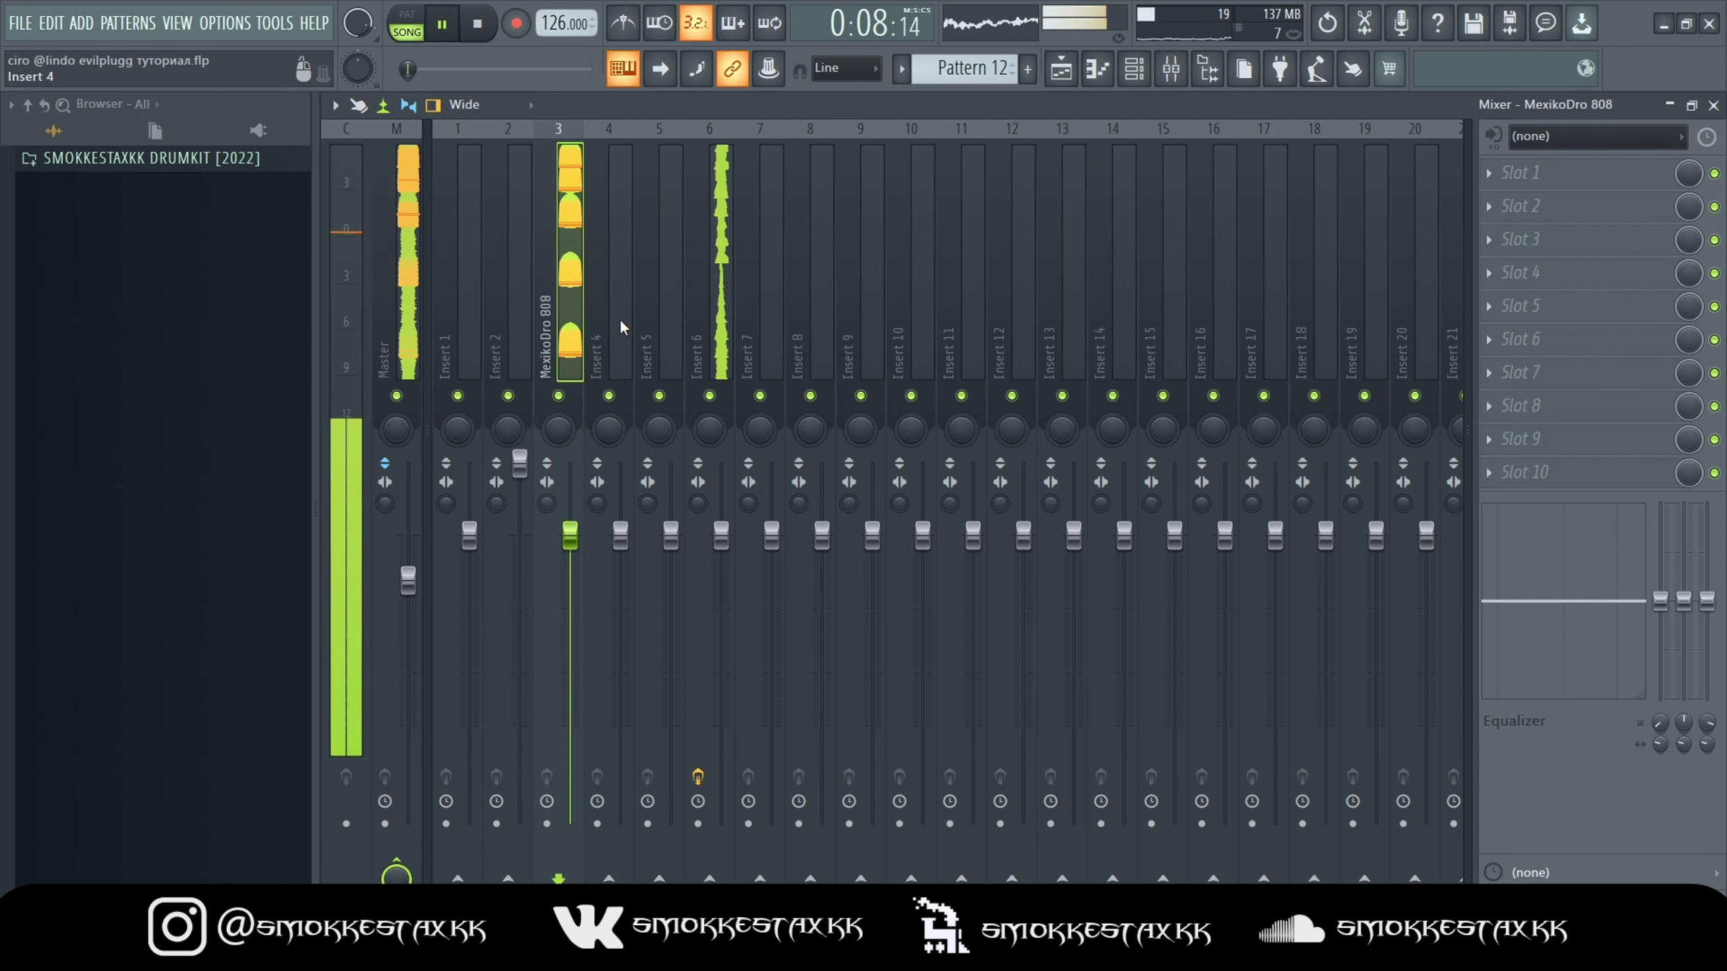
click(707, 330)
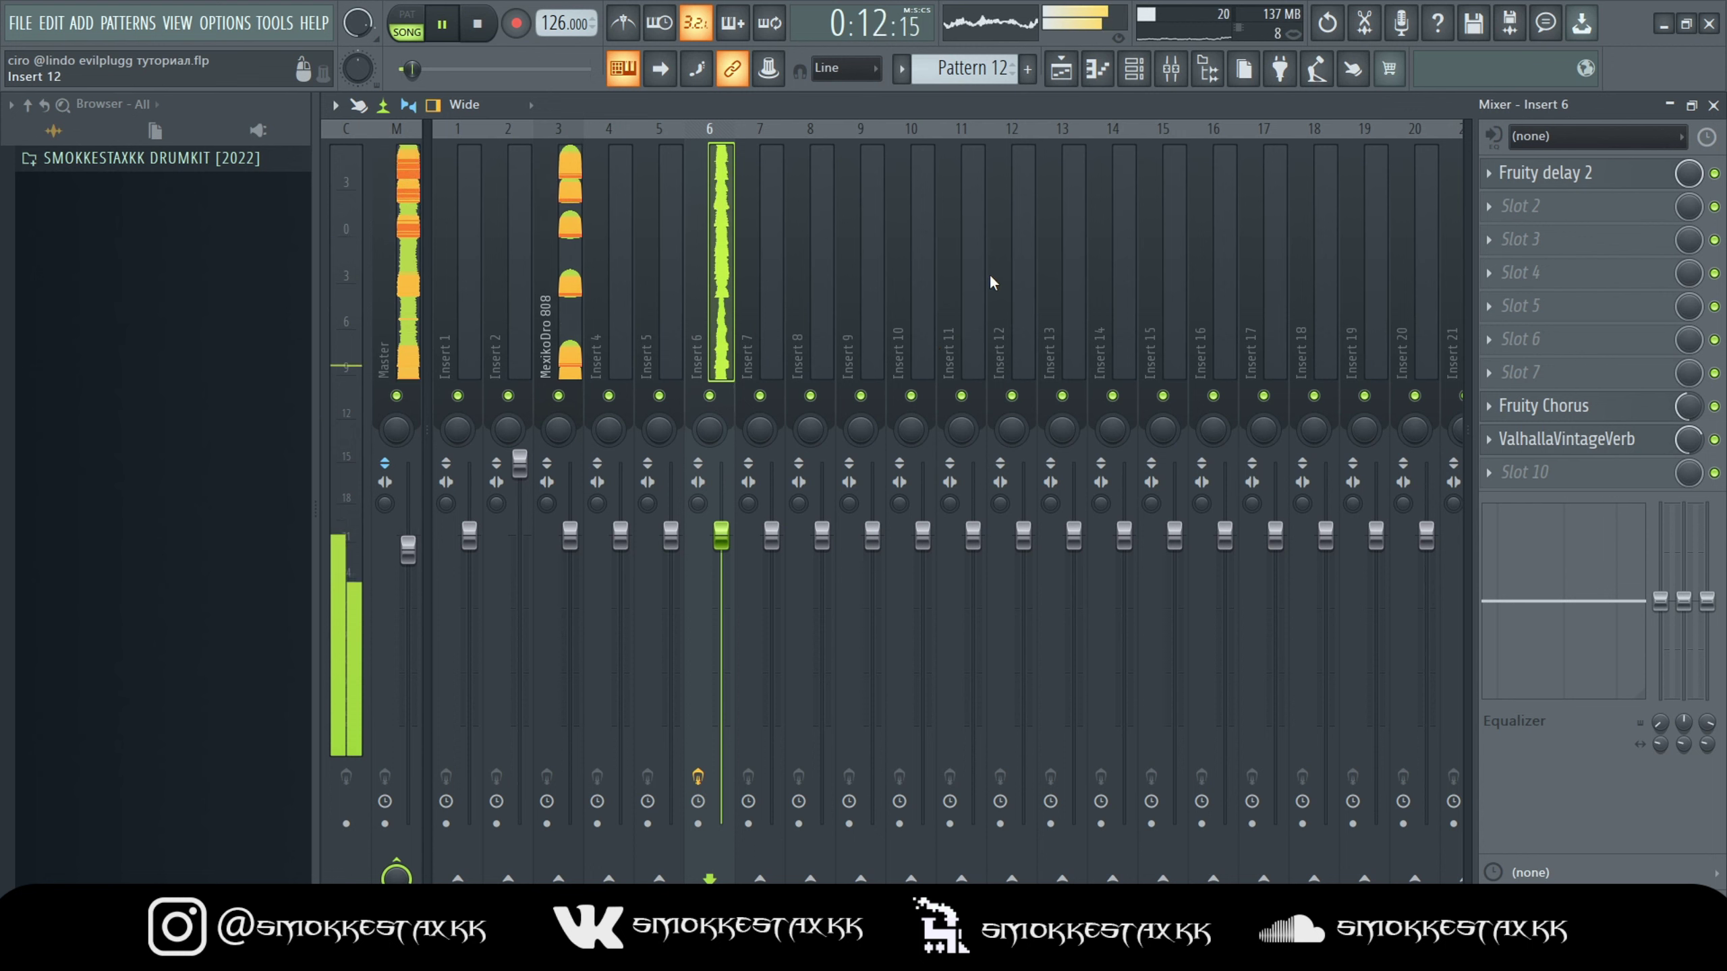
Examine the settings of the Fruity delay 2, Fruity Chorus and ValhallaVintageVerb effects on Insert 6, closing each one after viewing.
click(1567, 174)
drag(460, 303, 804, 348)
click(1000, 348)
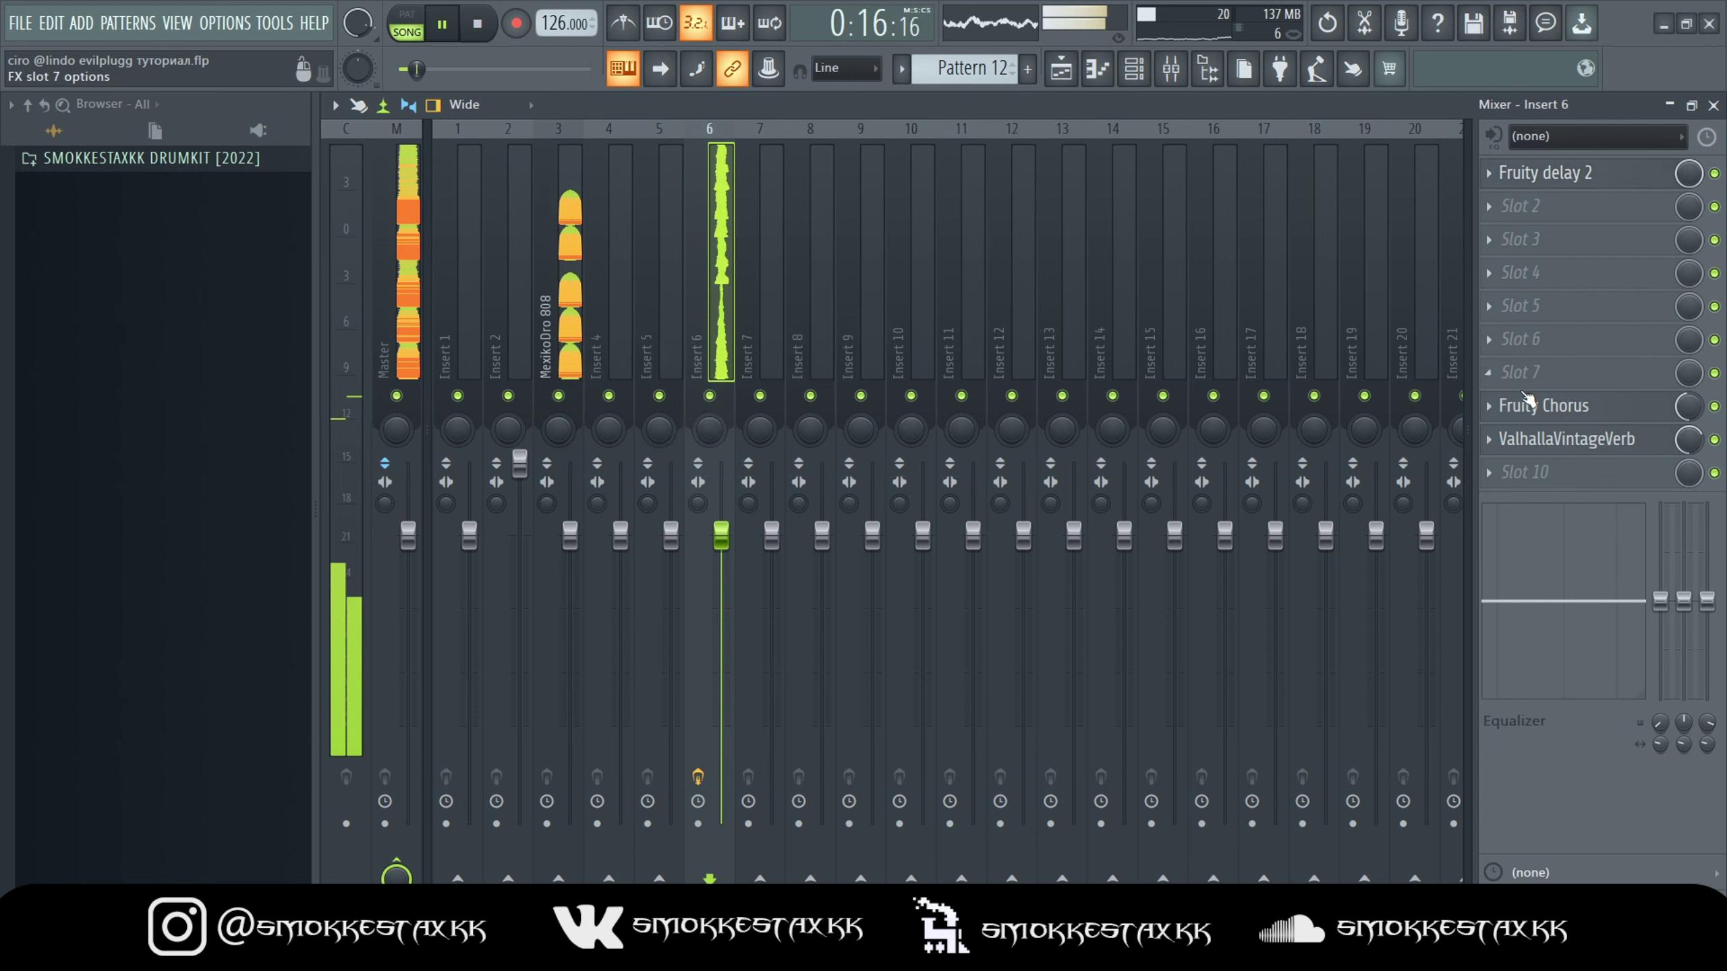
click(1530, 406)
drag(480, 269, 967, 311)
click(1200, 306)
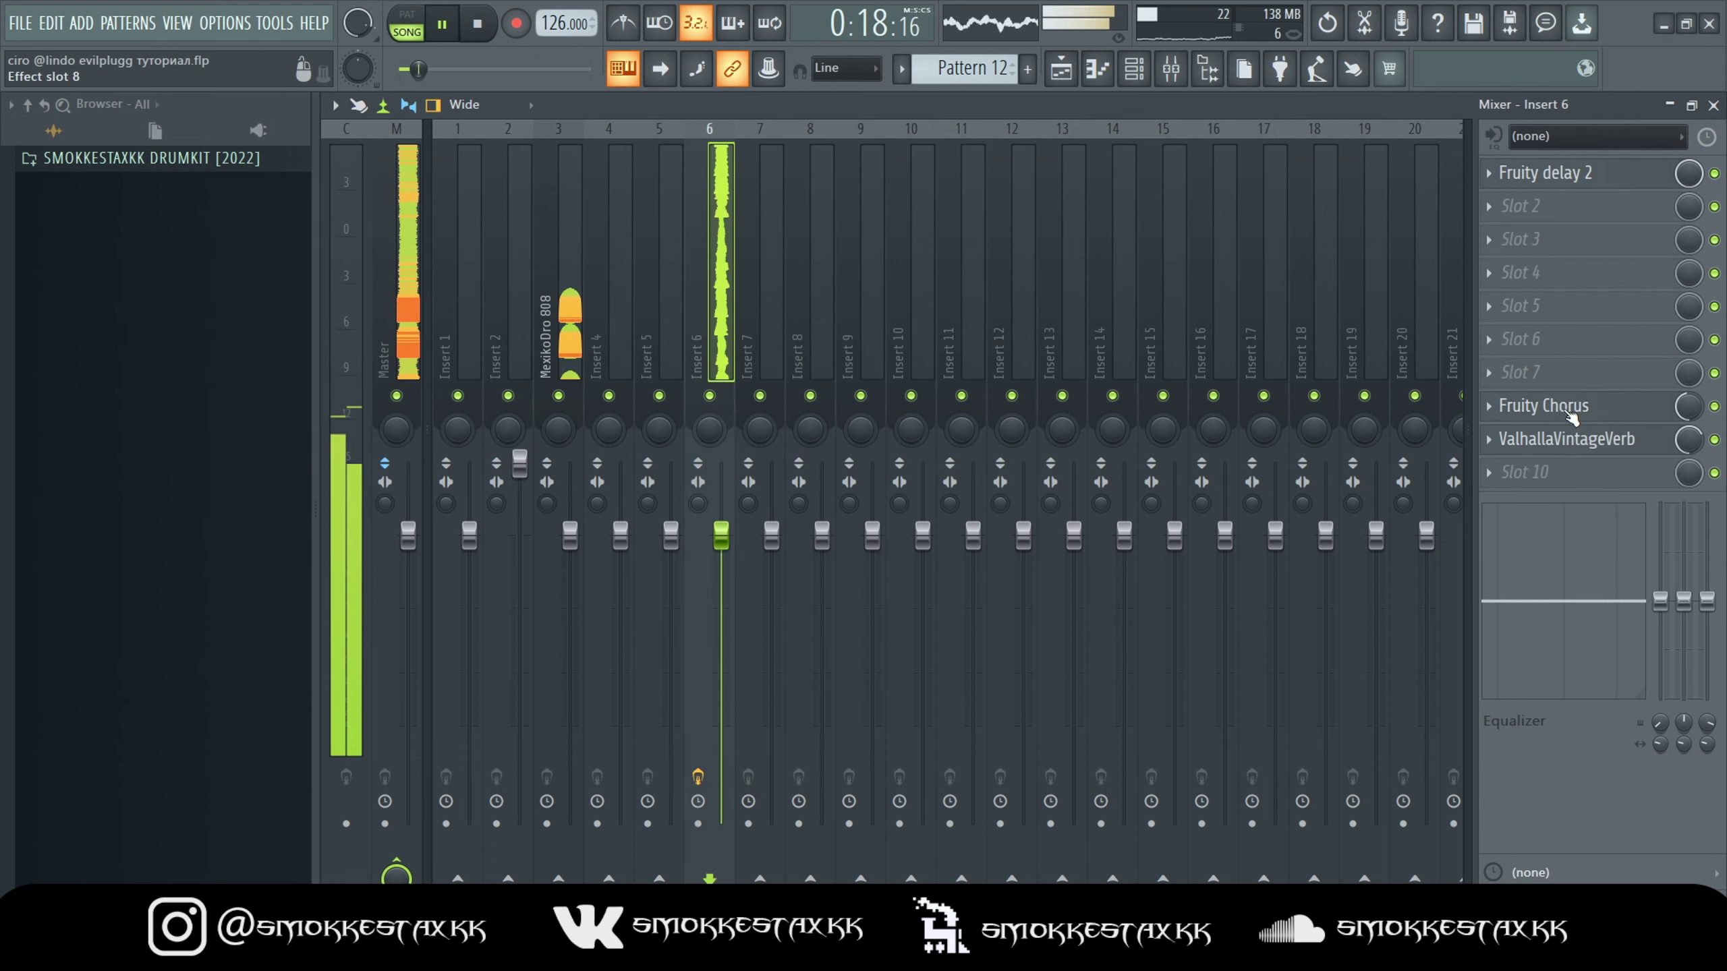
click(1564, 438)
drag(539, 282, 829, 331)
click(1306, 319)
Check the channel rack and the Master mixer track, and return to the playlist to review the full arrangement from Track 1 during playback.
click(1134, 69)
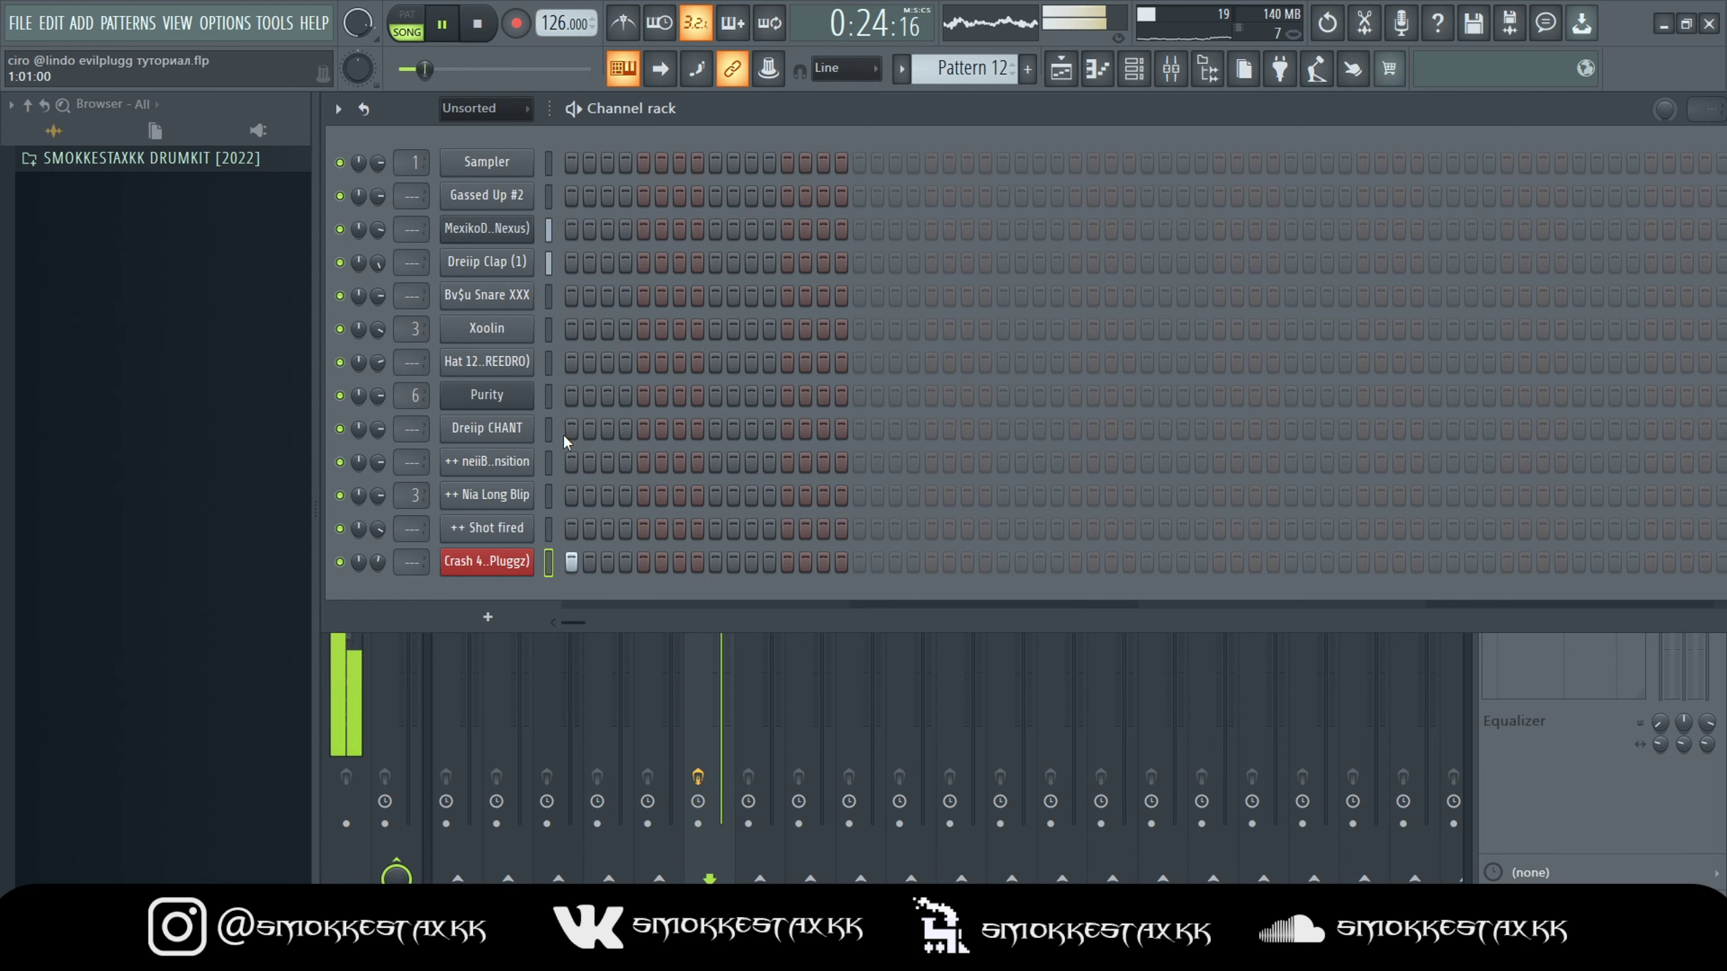
key(F9)
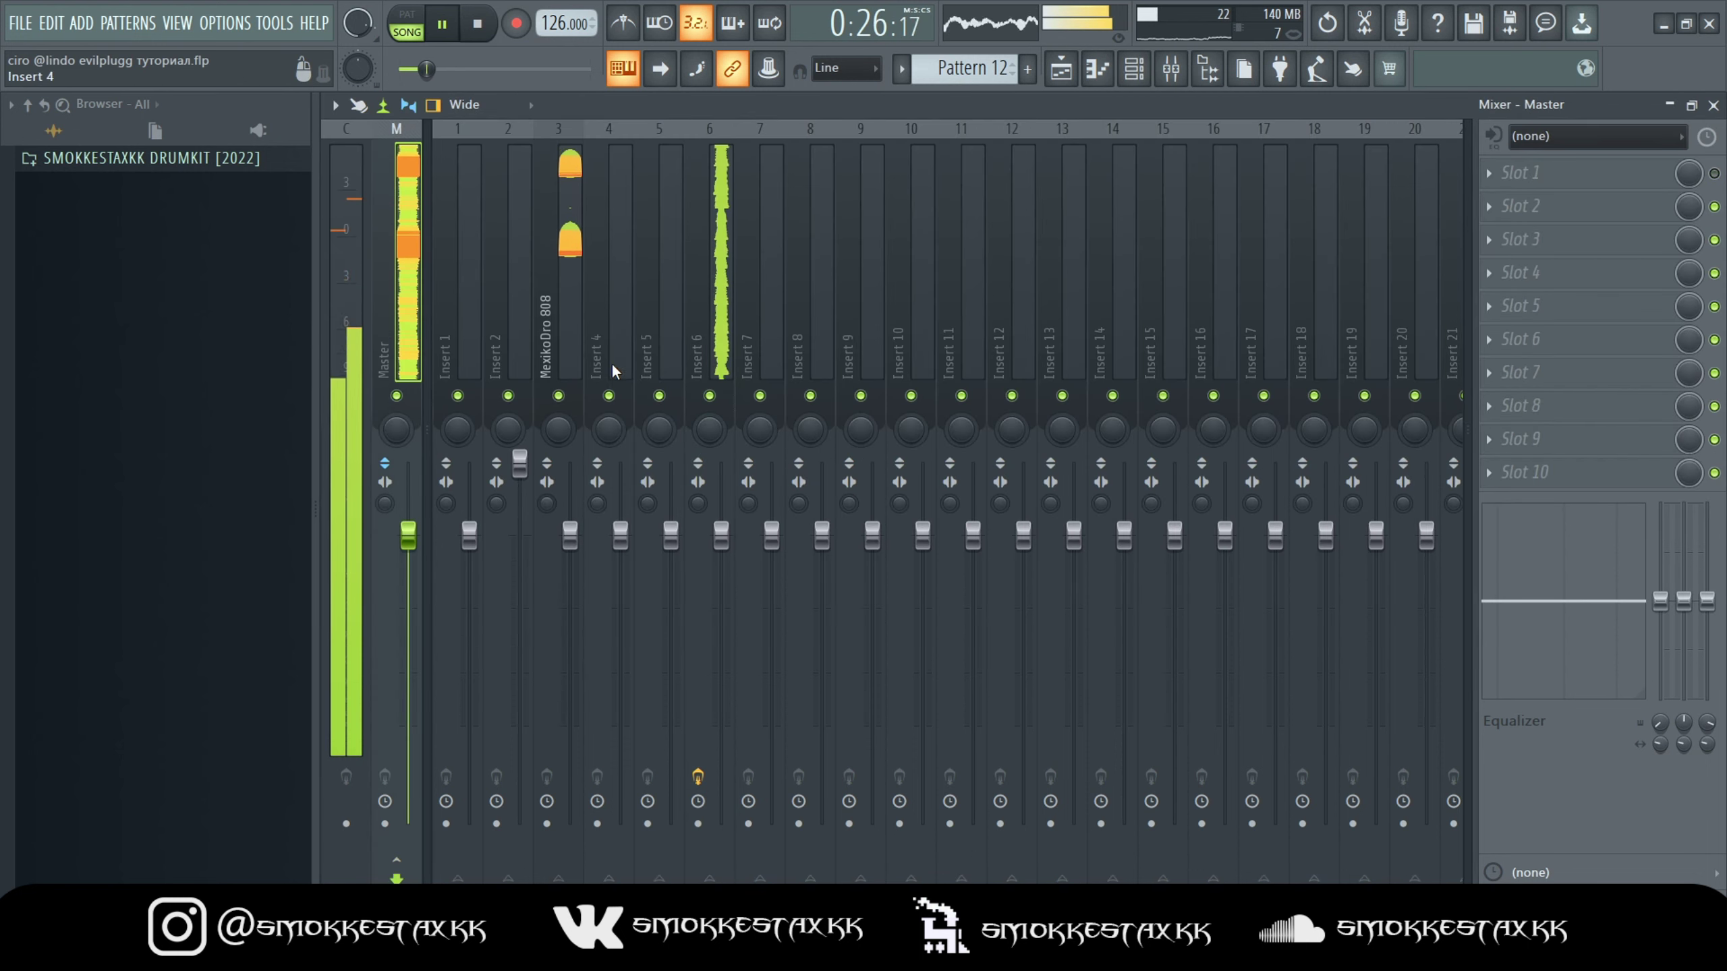
key(F5)
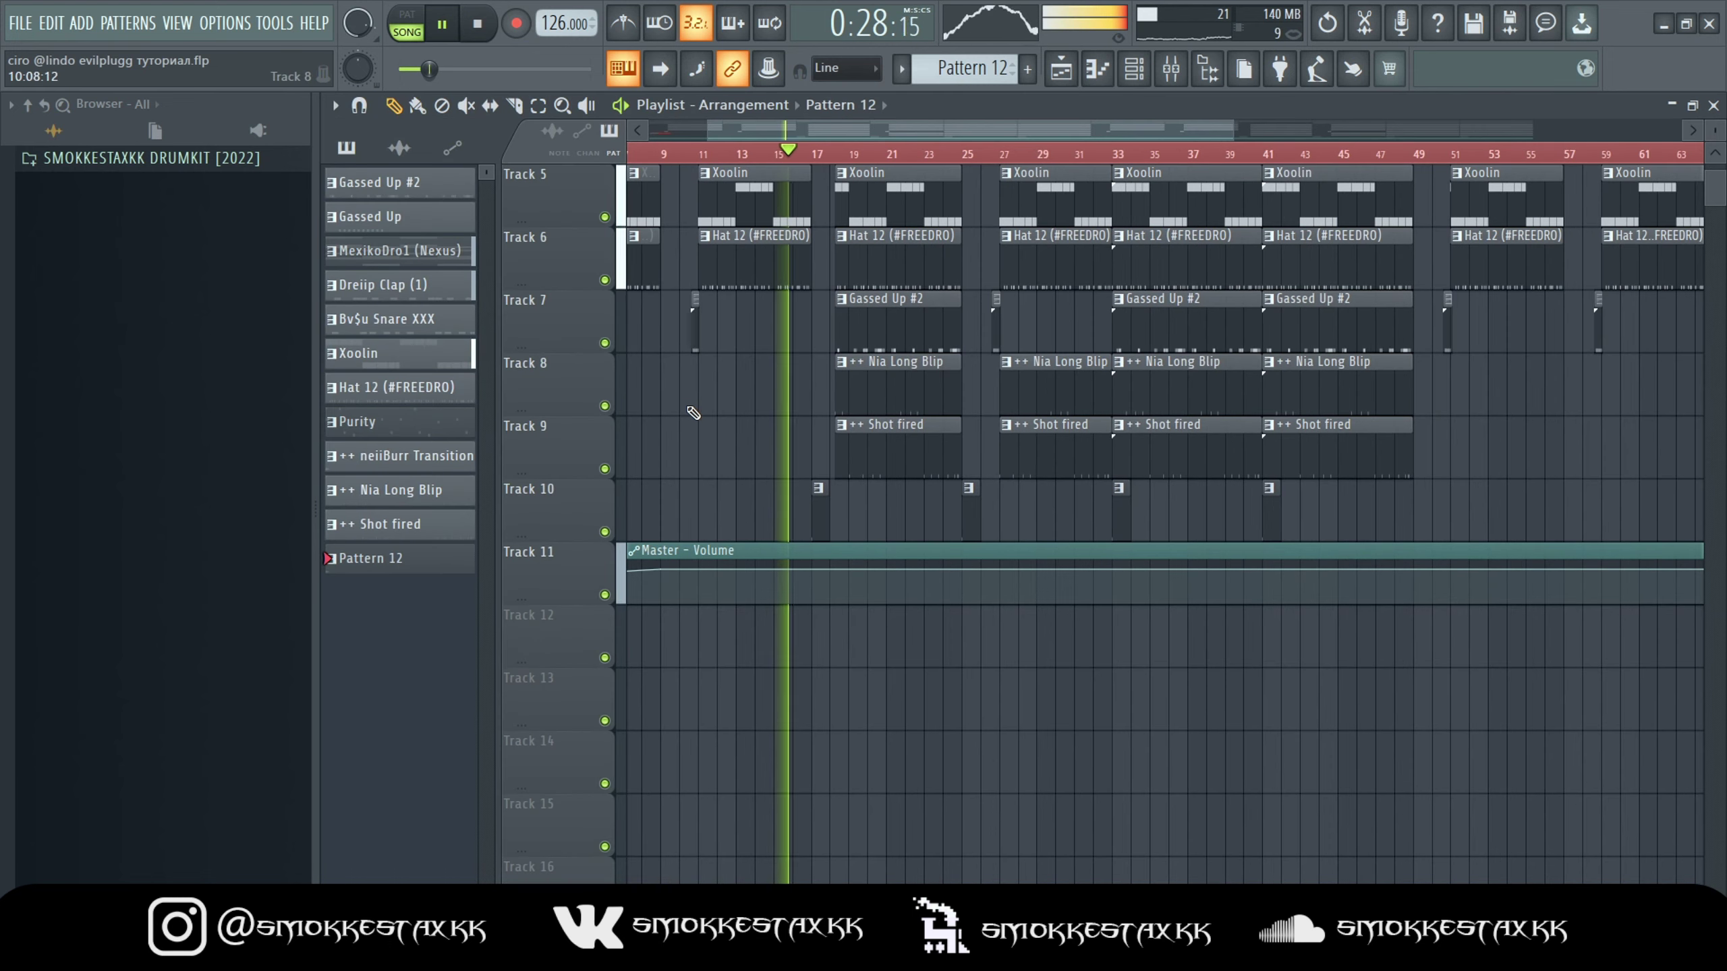
scroll(680, 427, up, 5)
scroll(655, 321, down, 3)
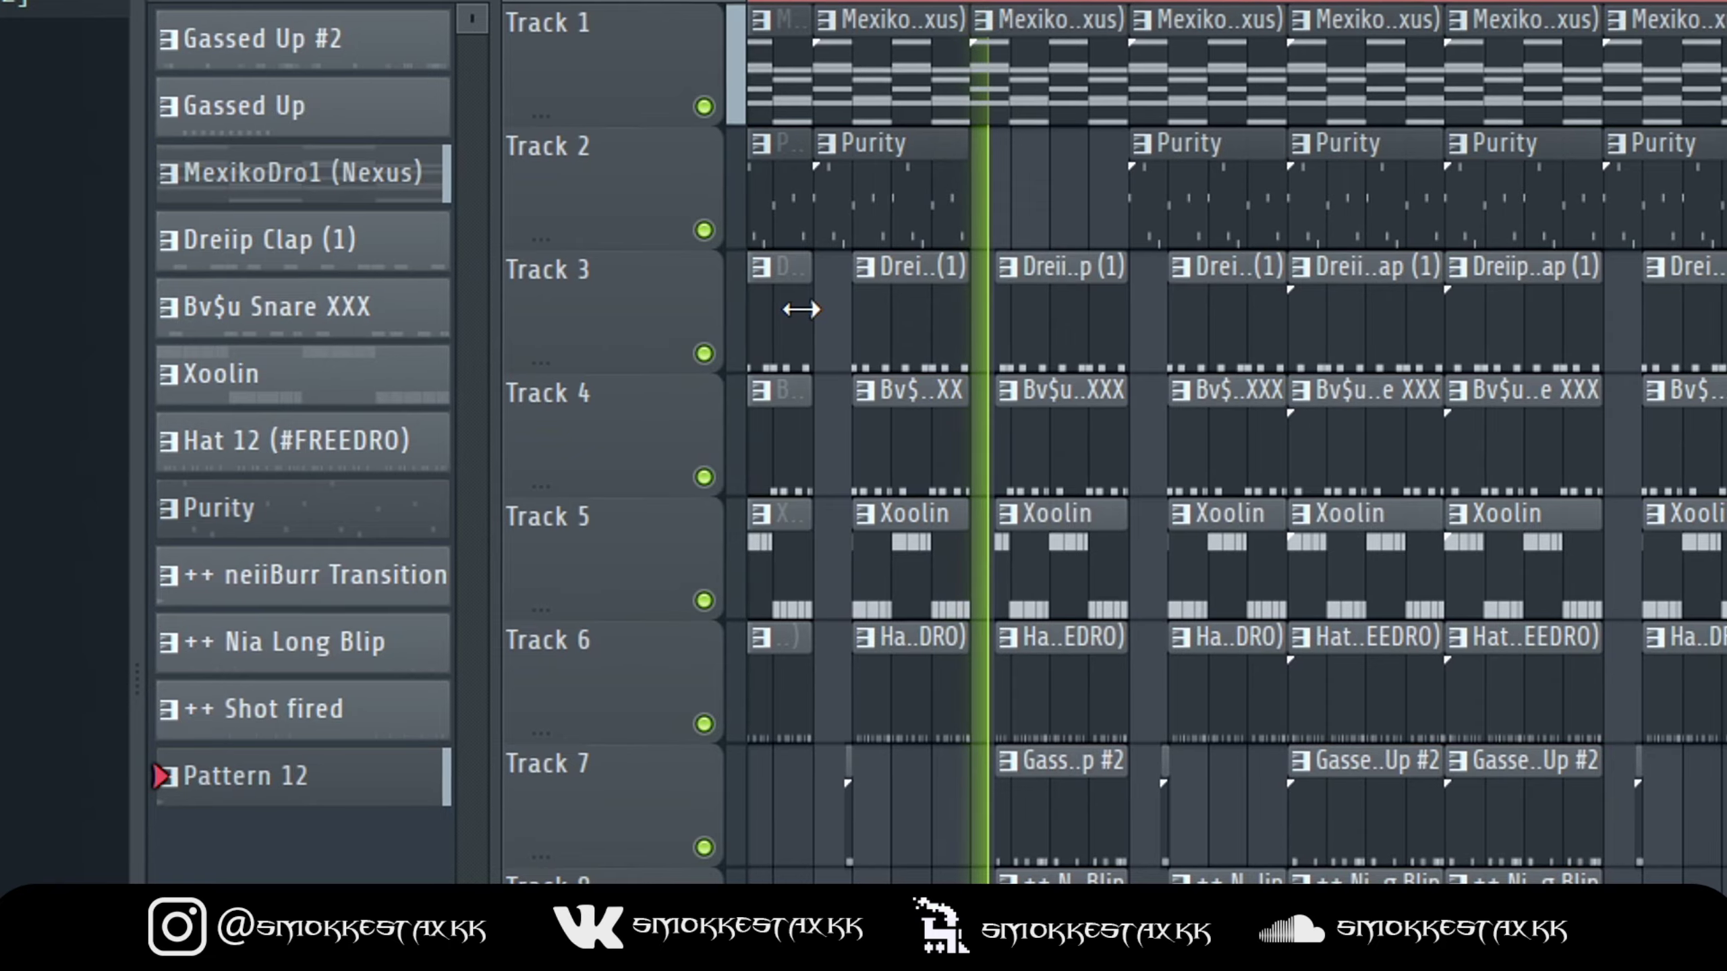
scroll(806, 310, up, 2)
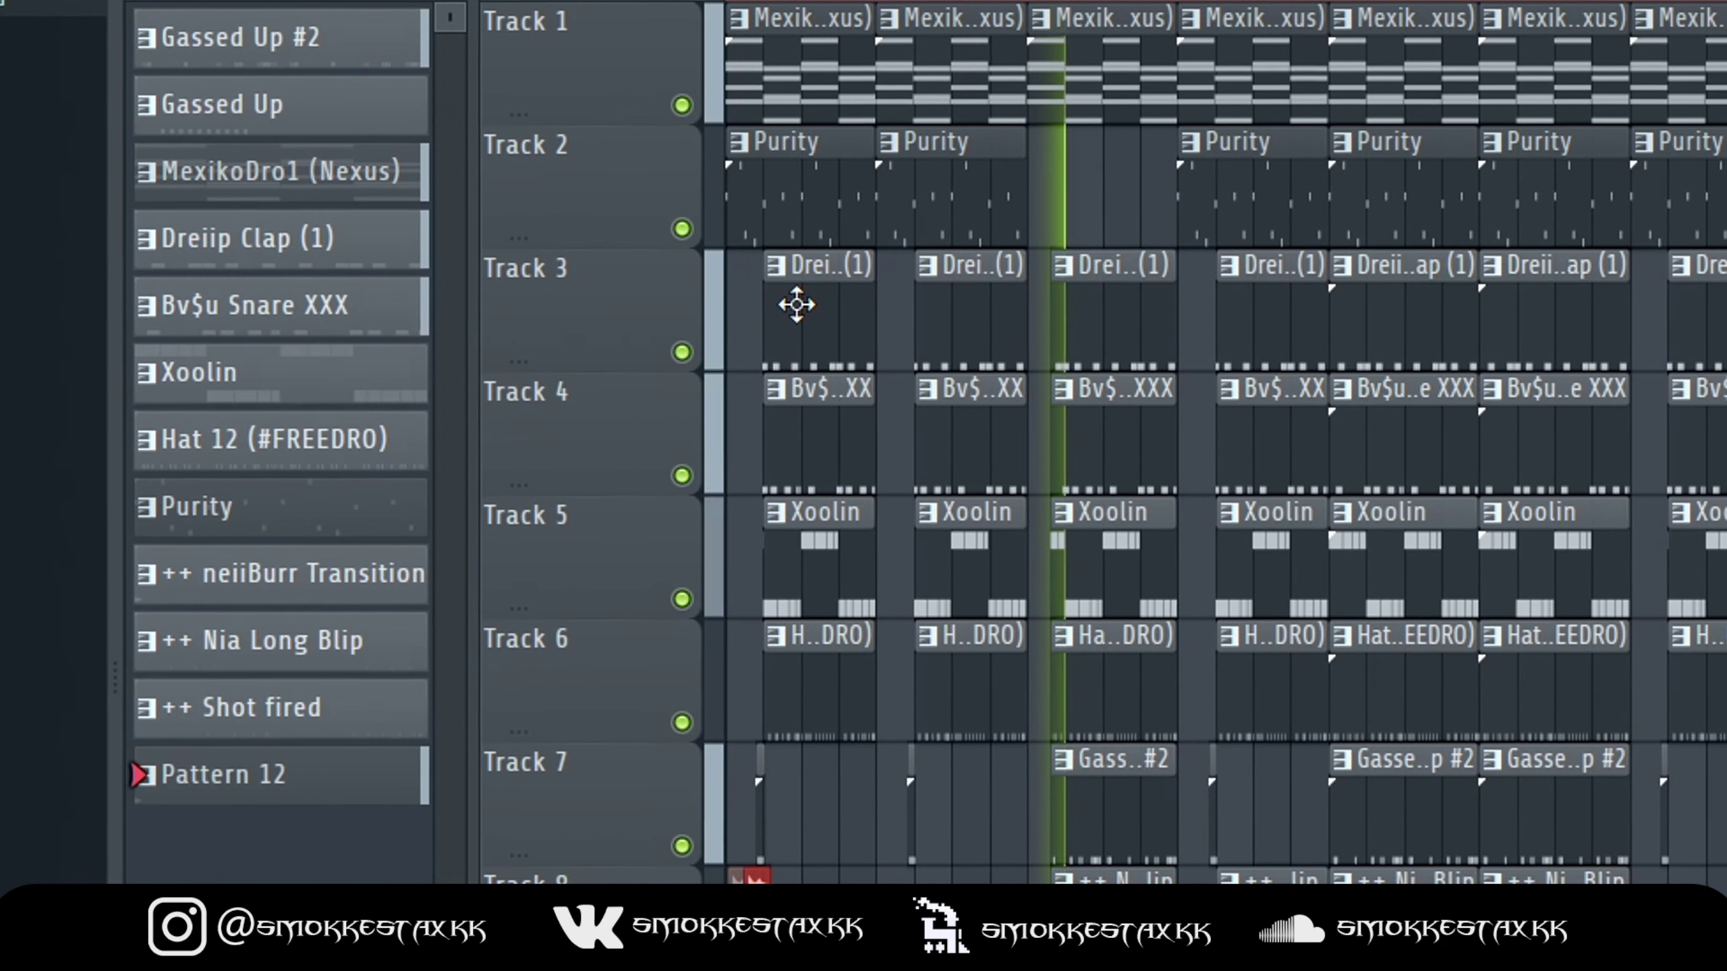